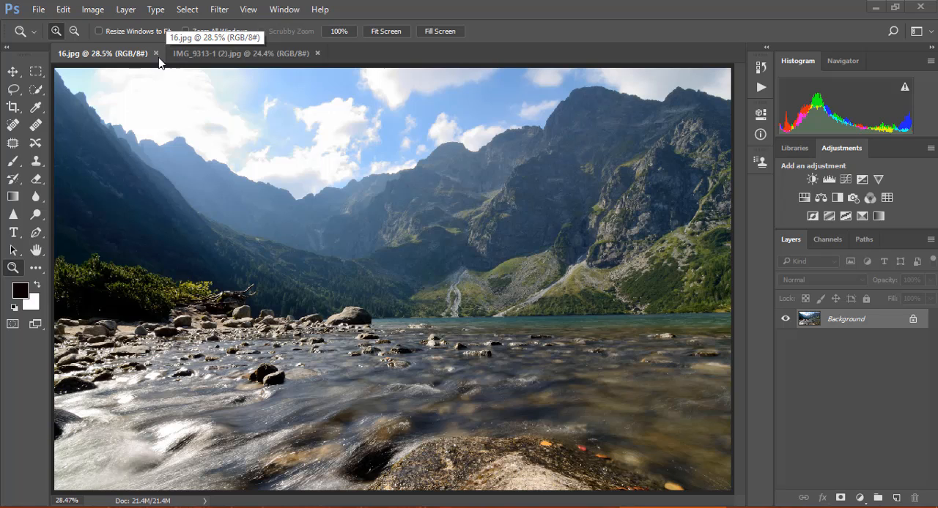
In IMG_9313-1 (2).jpg, select the man's cap, face, neck and most of his shirt front with the Quick Selection tool.
left_click(199, 58)
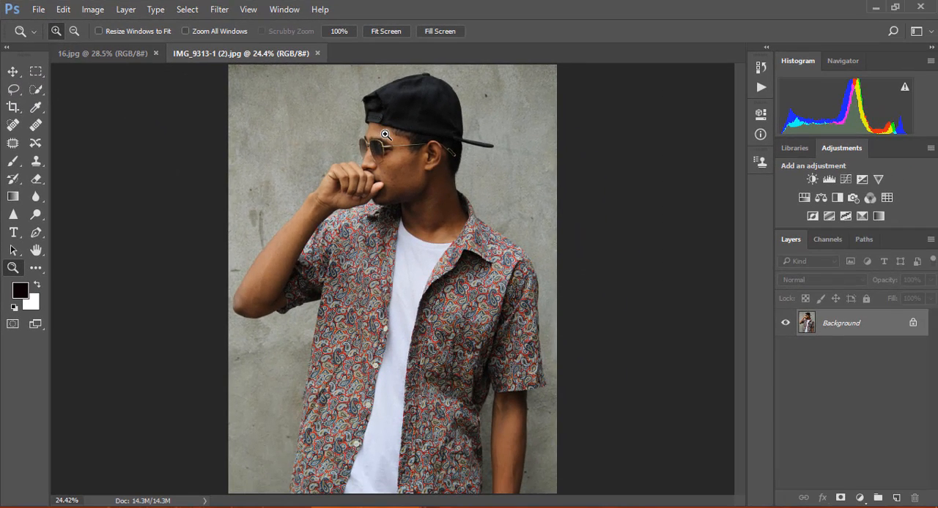
left_click(35, 90)
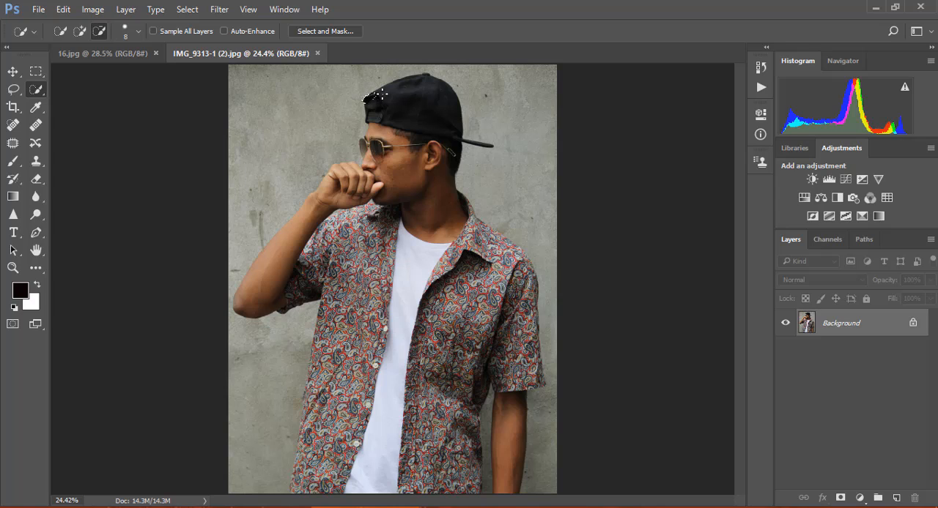
left_click_drag(371, 98, 393, 92)
mouse_move(401, 135)
left_mouse_down()
mouse_move(389, 150)
mouse_move(408, 192)
left_mouse_up()
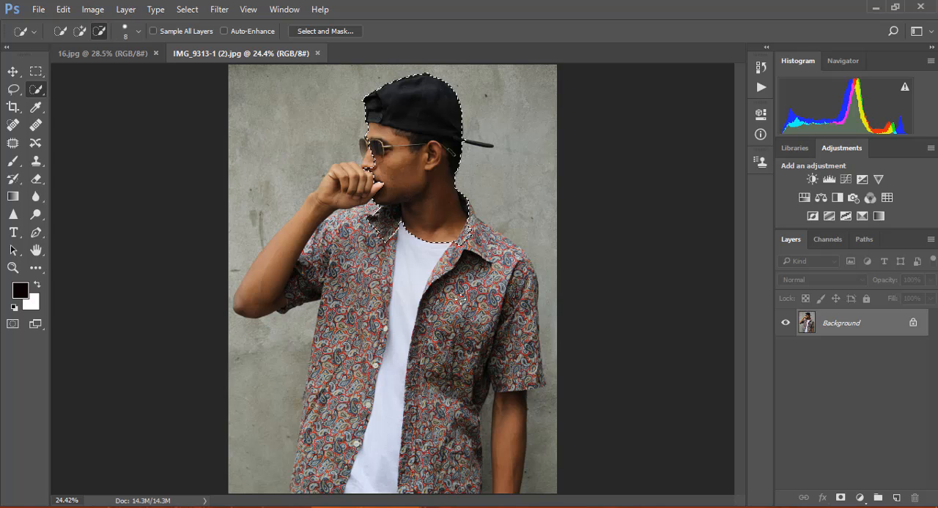
left_click_drag(458, 299, 455, 306)
mouse_move(471, 372)
left_mouse_down()
mouse_move(460, 422)
mouse_move(524, 437)
mouse_move(434, 437)
mouse_move(412, 391)
left_mouse_up()
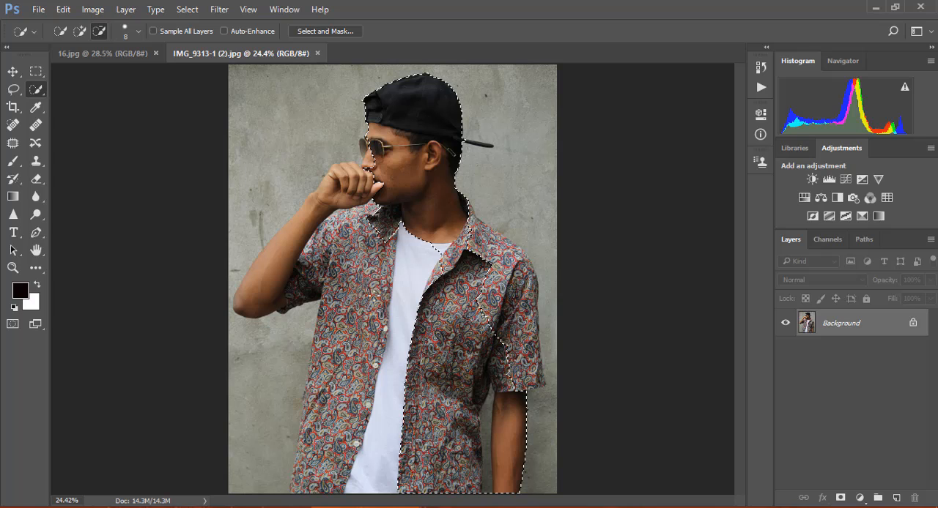
mouse_move(372, 298)
left_mouse_down()
mouse_move(323, 271)
mouse_move(359, 289)
mouse_move(353, 314)
mouse_move(347, 295)
mouse_move(349, 344)
mouse_move(327, 273)
left_mouse_up()
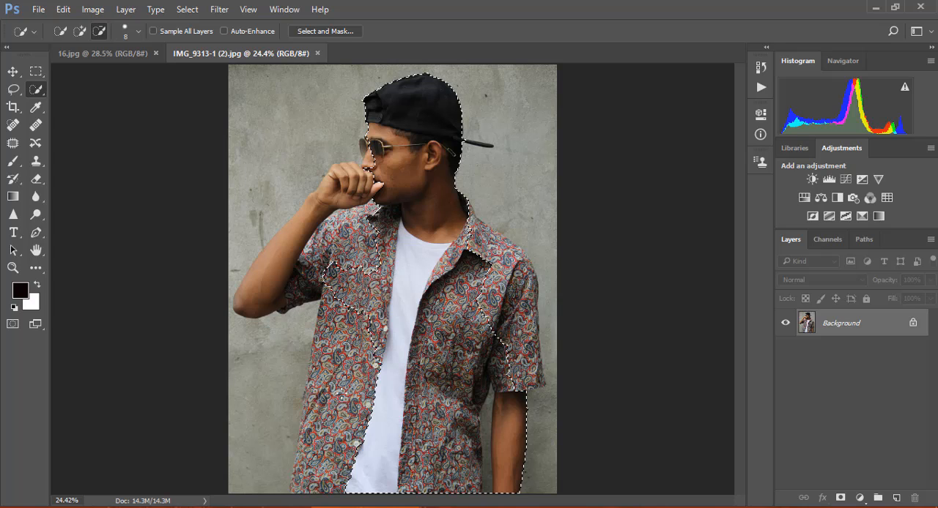
left_click_drag(336, 403, 332, 404)
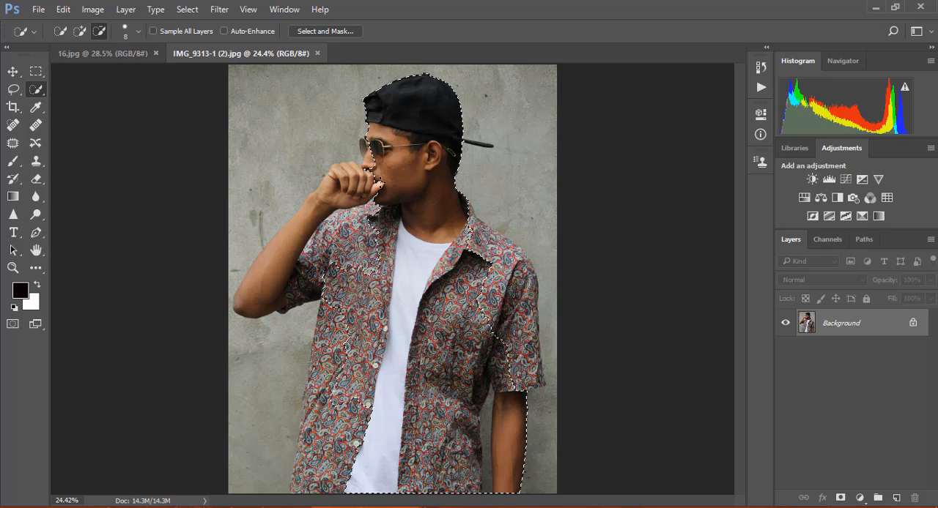
Add the man's sunglasses, raised hand and arm, and the shirt side below that arm to the selection.
left_click_drag(375, 166, 369, 160)
left_click(82, 32)
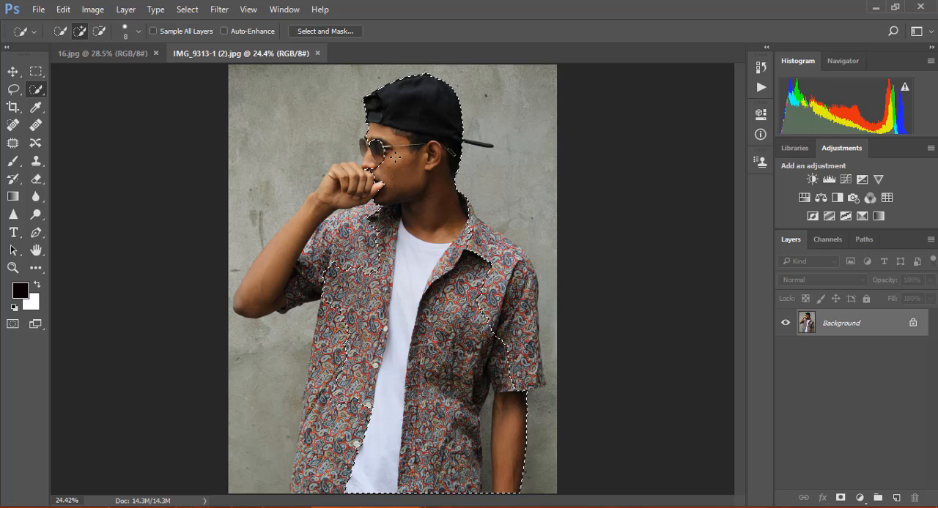
mouse_move(385, 156)
left_mouse_down()
mouse_move(364, 149)
mouse_move(378, 187)
mouse_move(350, 187)
mouse_move(336, 173)
mouse_move(333, 194)
mouse_move(274, 256)
left_mouse_up()
mouse_move(314, 280)
left_mouse_down()
mouse_move(334, 233)
mouse_move(357, 233)
mouse_move(366, 253)
mouse_move(374, 220)
left_mouse_up()
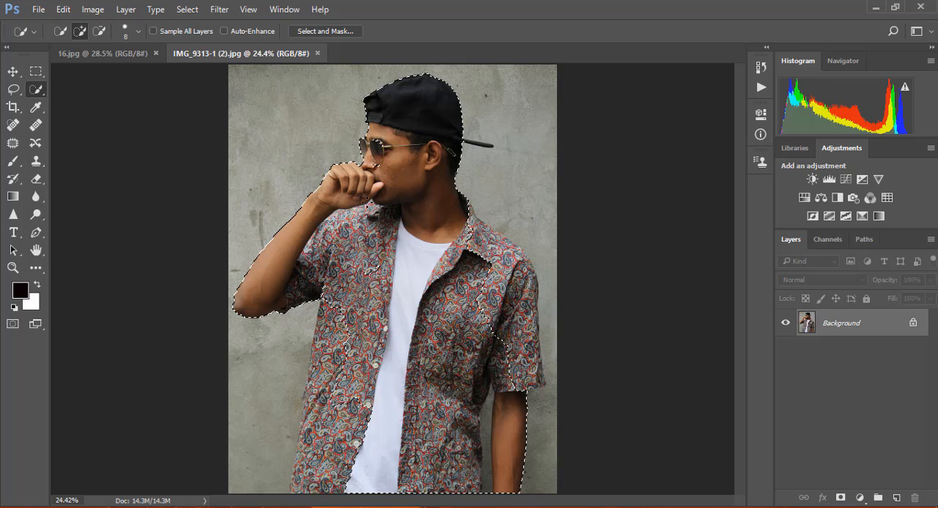
mouse_move(339, 329)
left_mouse_down()
mouse_move(315, 408)
mouse_move(327, 332)
mouse_move(311, 396)
mouse_move(336, 358)
mouse_move(341, 366)
mouse_move(319, 405)
mouse_move(303, 395)
mouse_move(306, 435)
mouse_move(332, 430)
mouse_move(310, 435)
mouse_move(303, 479)
mouse_move(300, 440)
mouse_move(292, 487)
mouse_move(325, 486)
mouse_move(333, 455)
mouse_move(334, 478)
left_mouse_up()
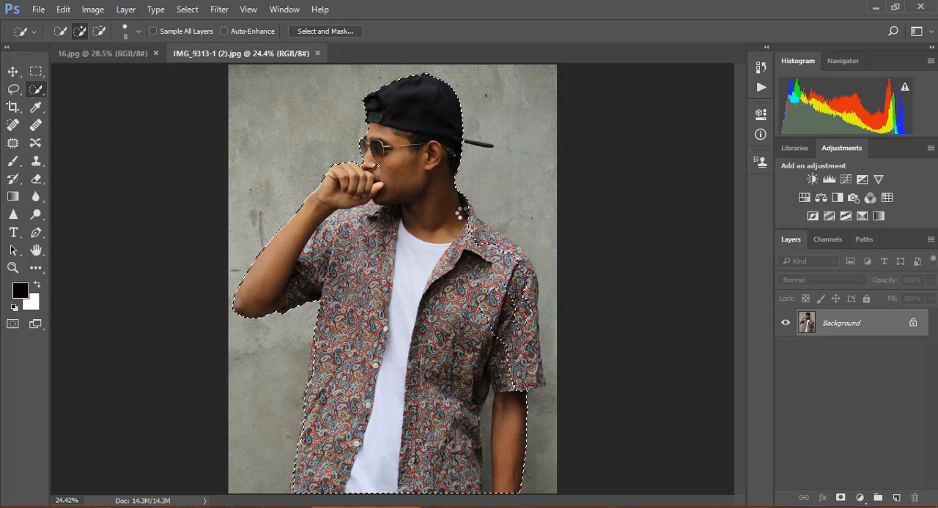
Extend the selection over the collar, shoulder and sleeve above the hanging arm, out to the shirt's edge.
left_click_drag(461, 214, 478, 233)
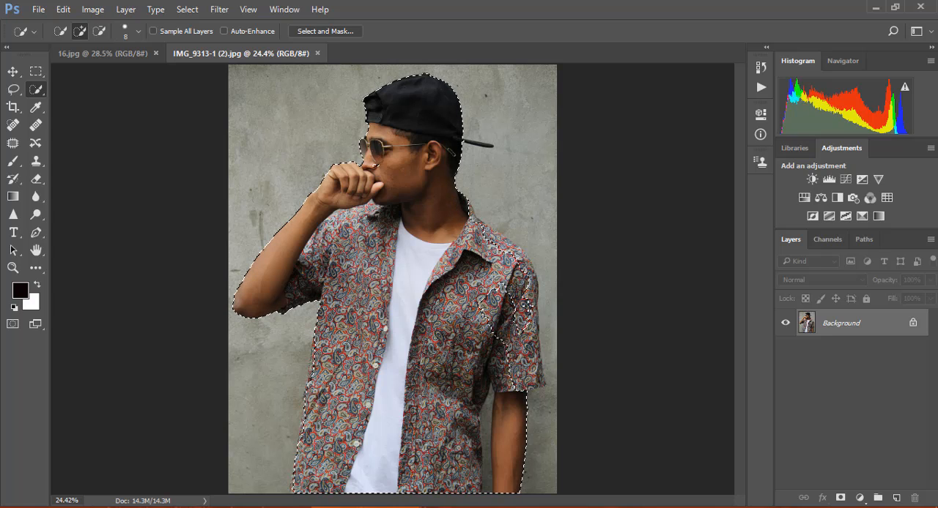
mouse_move(525, 306)
left_mouse_down()
mouse_move(533, 370)
mouse_move(498, 307)
mouse_move(493, 336)
left_mouse_up()
mouse_move(534, 352)
left_mouse_down()
mouse_move(469, 214)
mouse_move(495, 254)
left_mouse_up()
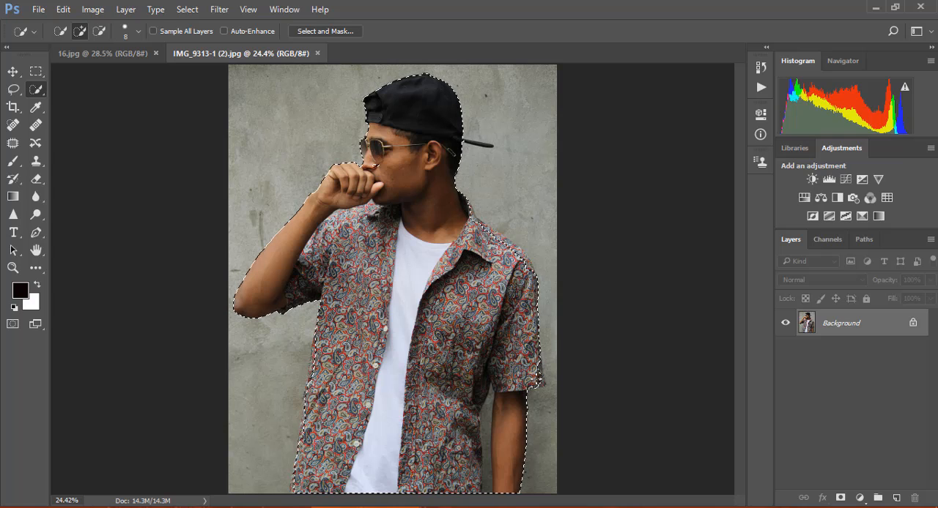
left_click_drag(539, 372, 542, 385)
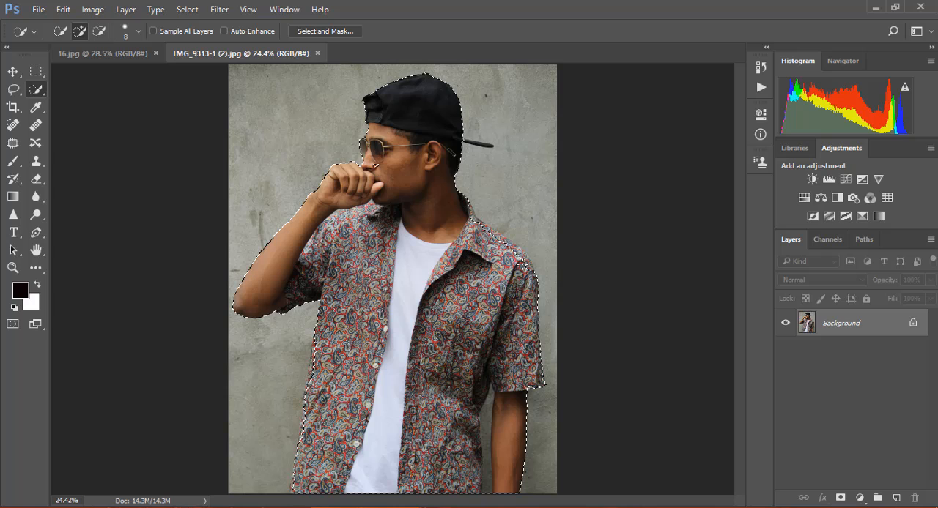
left_click_drag(533, 262, 530, 261)
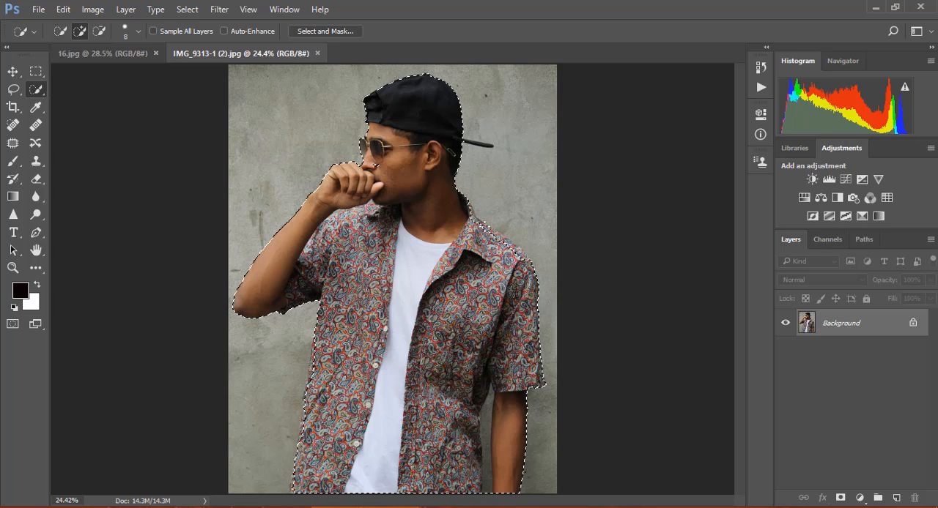
left_click_drag(484, 229, 532, 262)
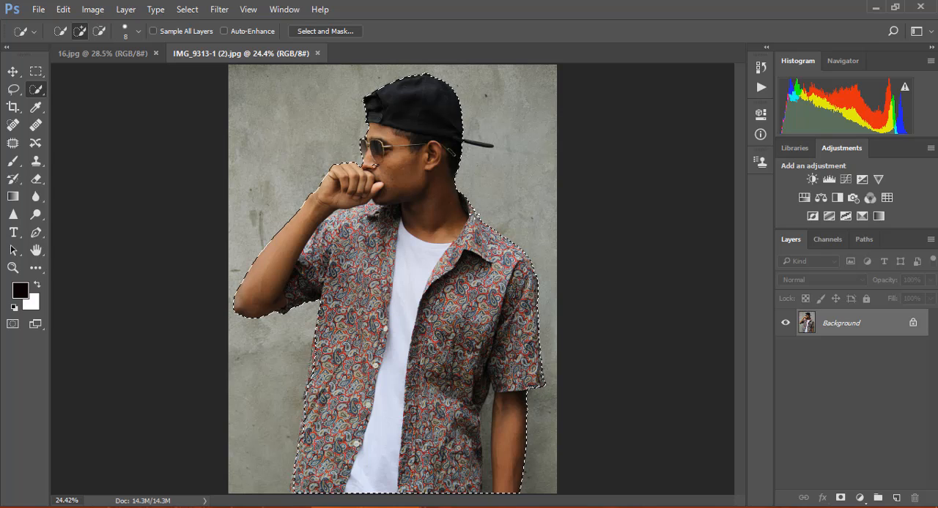
Subtract the wall area visible between the shirt and the hanging arm from the selection.
left_click(8, 271)
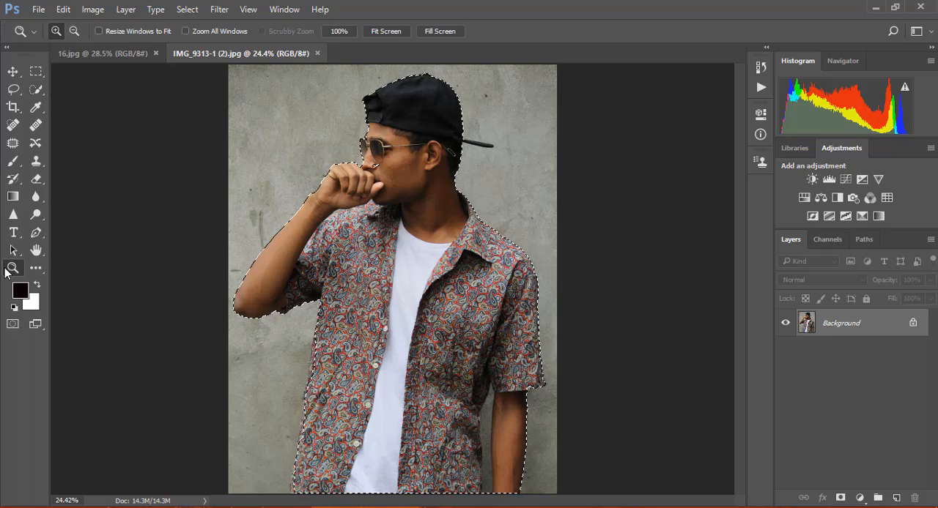
left_click(486, 460)
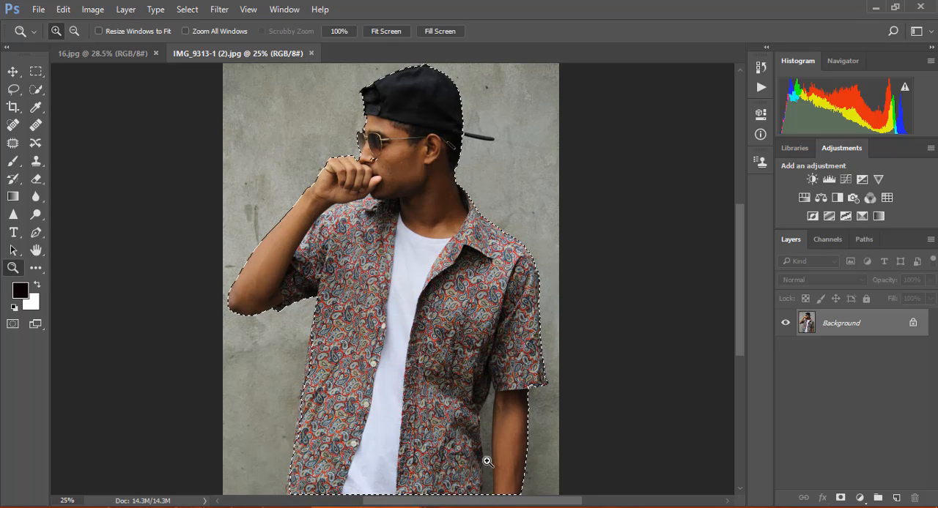
left_click(487, 461)
left_click(486, 460)
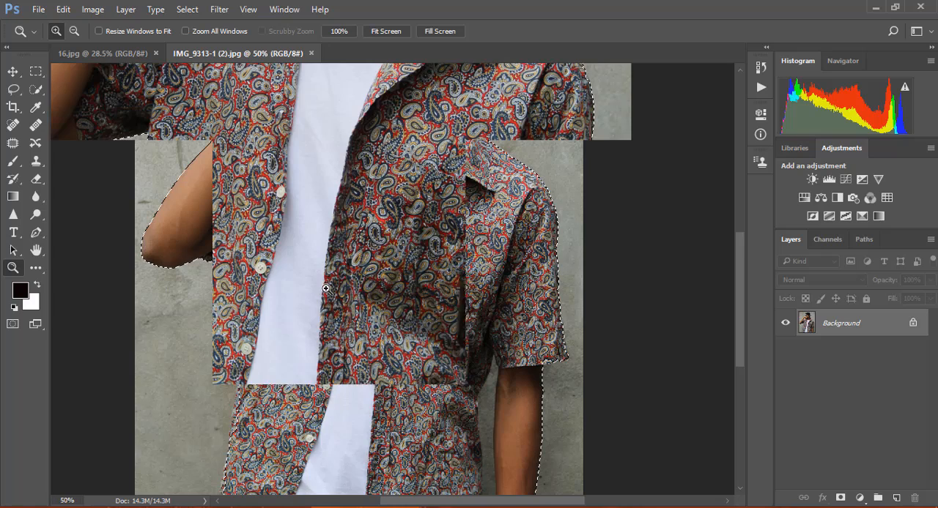
left_click(36, 89)
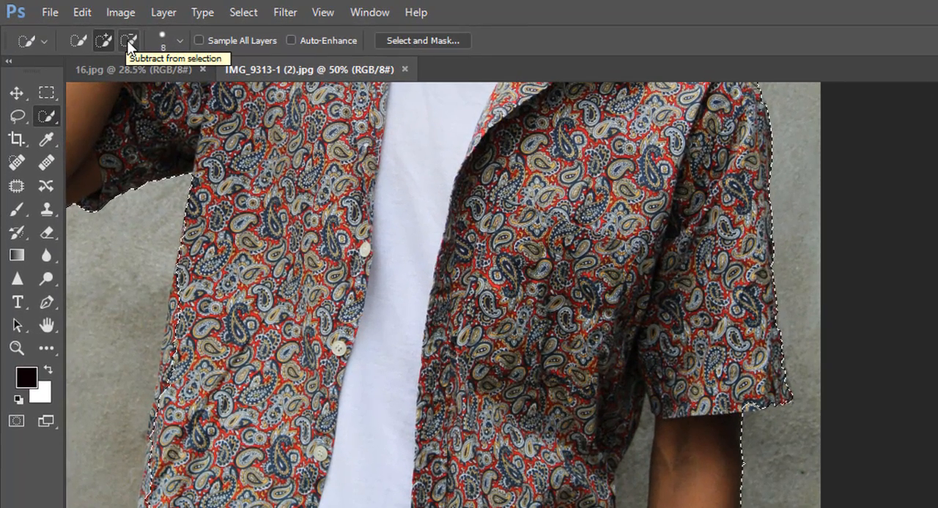
left_click(129, 41)
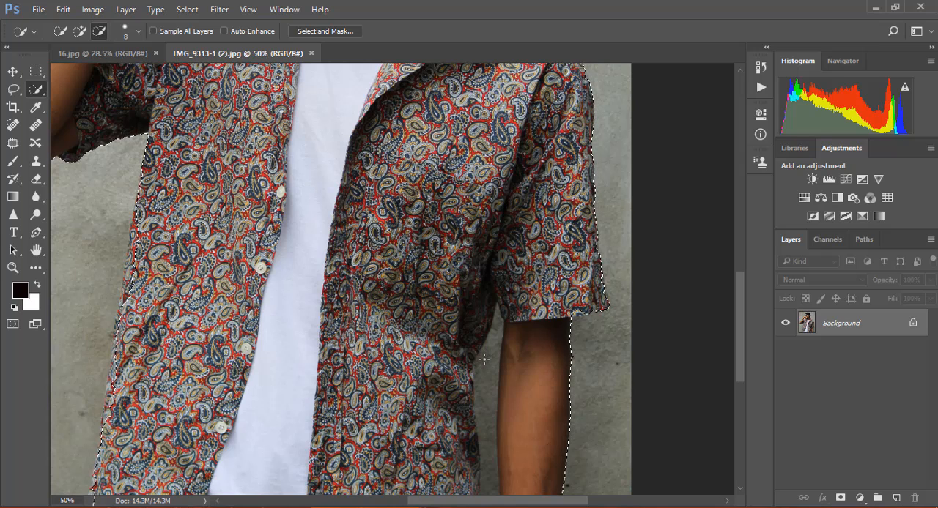
left_click_drag(484, 363, 490, 494)
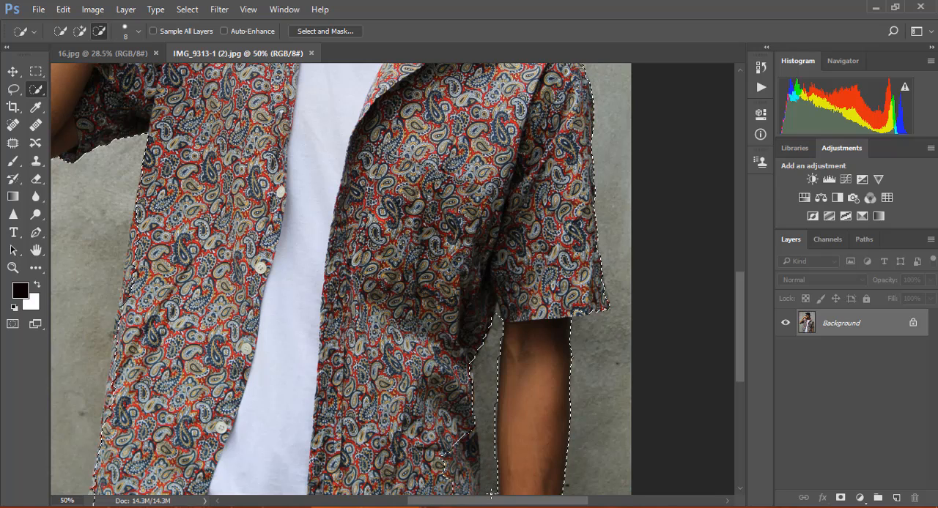
Add the missing lower shirt edge beside the hanging arm back to the selection.
left_click_drag(738, 304, 748, 346)
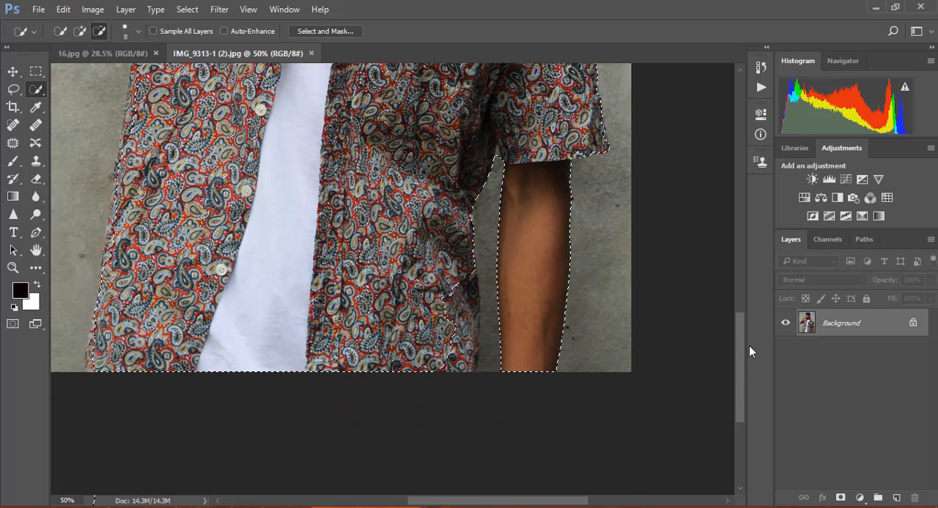
left_click(80, 32)
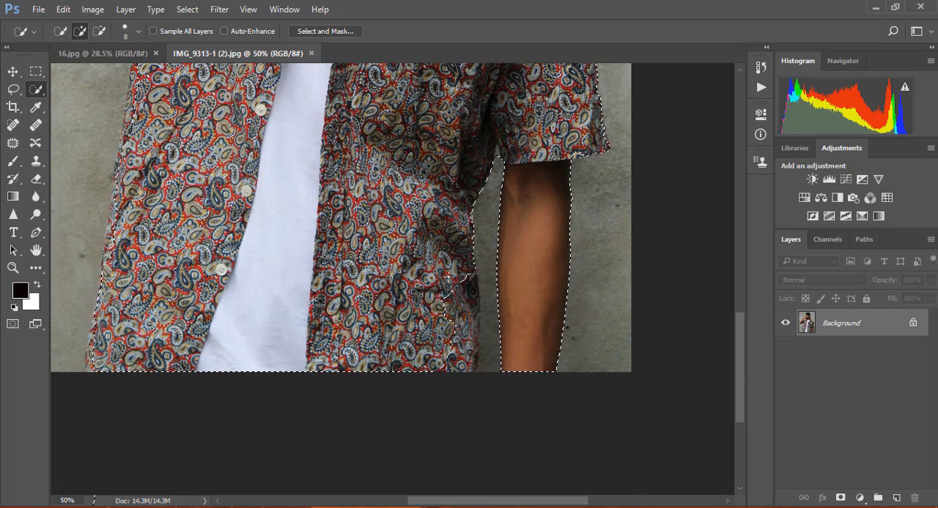
mouse_move(450, 295)
left_mouse_down()
mouse_move(462, 359)
mouse_move(452, 363)
mouse_move(460, 364)
mouse_move(467, 347)
mouse_move(455, 312)
mouse_move(472, 272)
left_mouse_up()
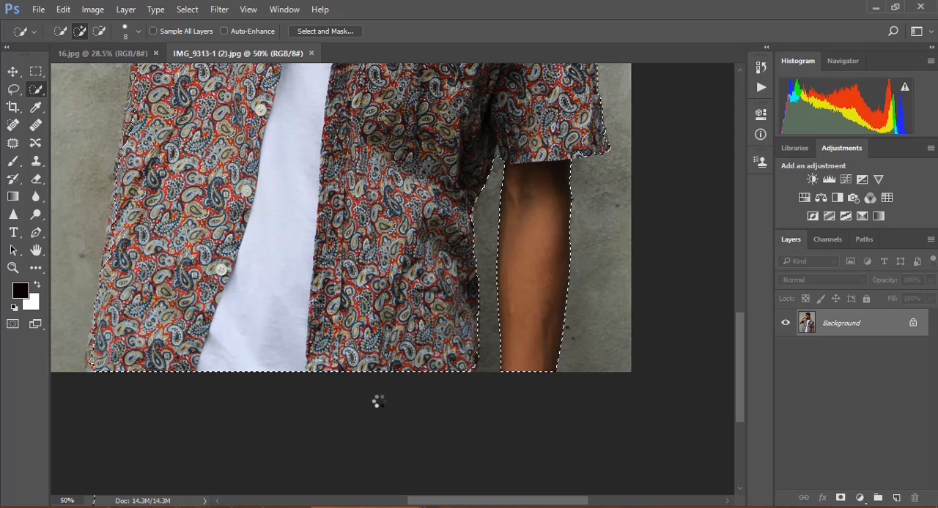
Unlock the portrait's background layer and add a layer mask from the selection to hide the wall.
key("z")
key("ctrl+0")
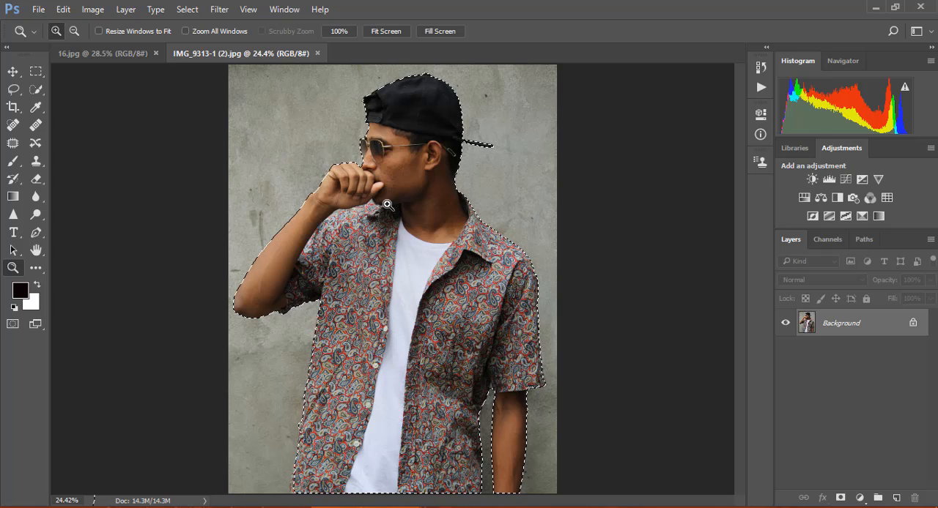
left_click(911, 325)
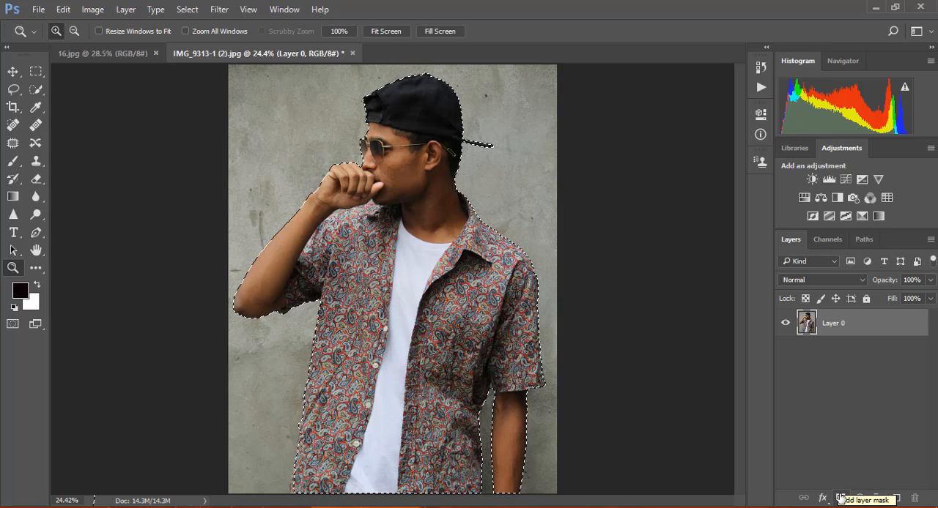
left_click(840, 498)
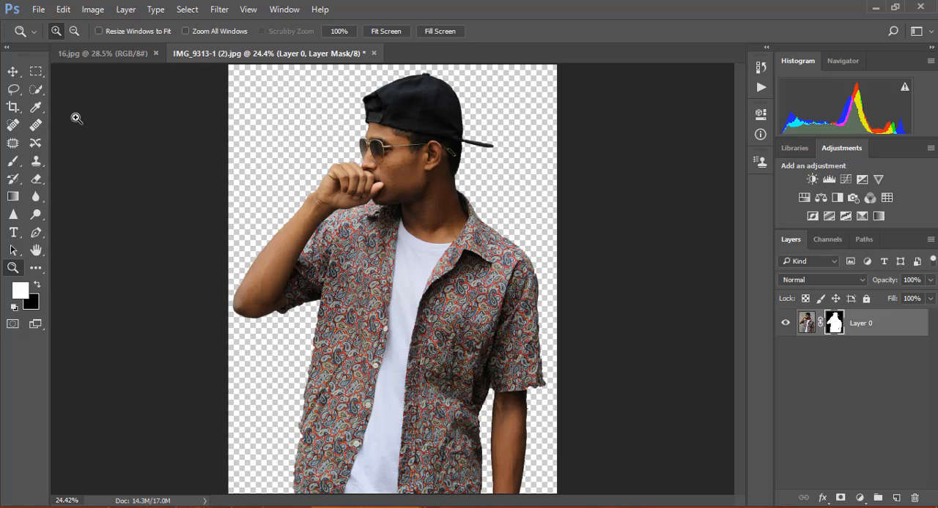
Try to move the masked portrait layer into the 16.jpg document with the Move tool.
left_click(89, 57)
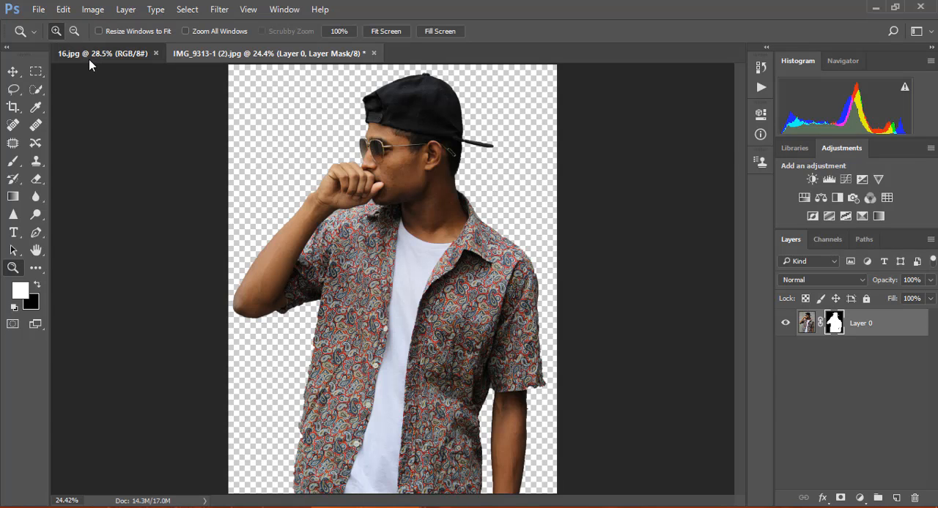
left_click(11, 71)
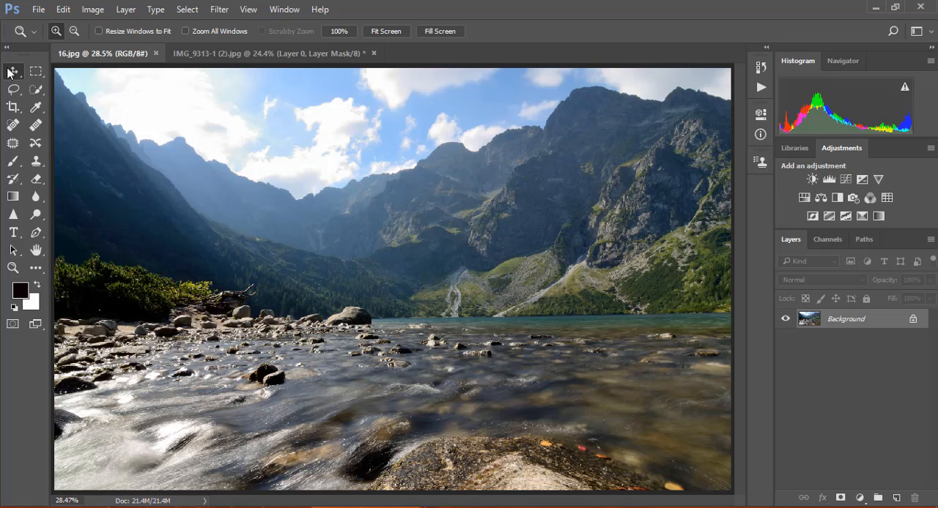
left_click(266, 51)
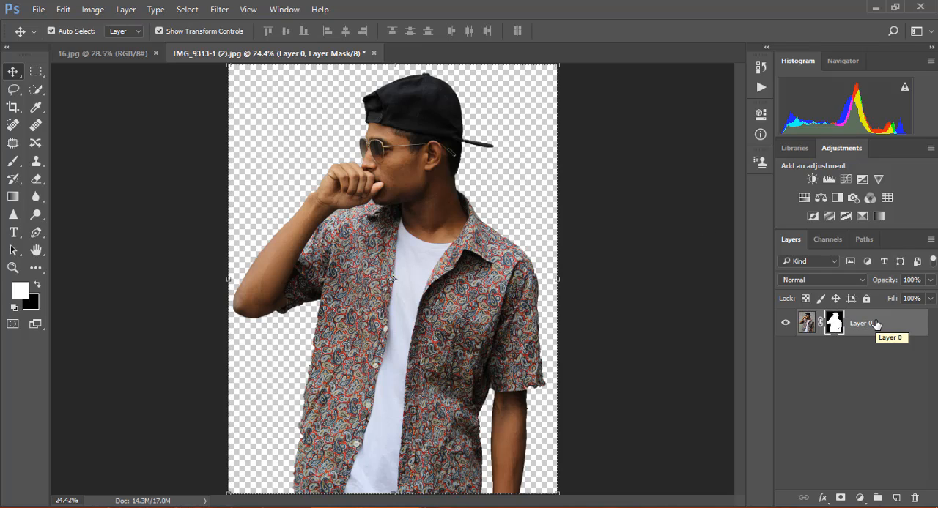
left_click_drag(876, 324, 811, 303)
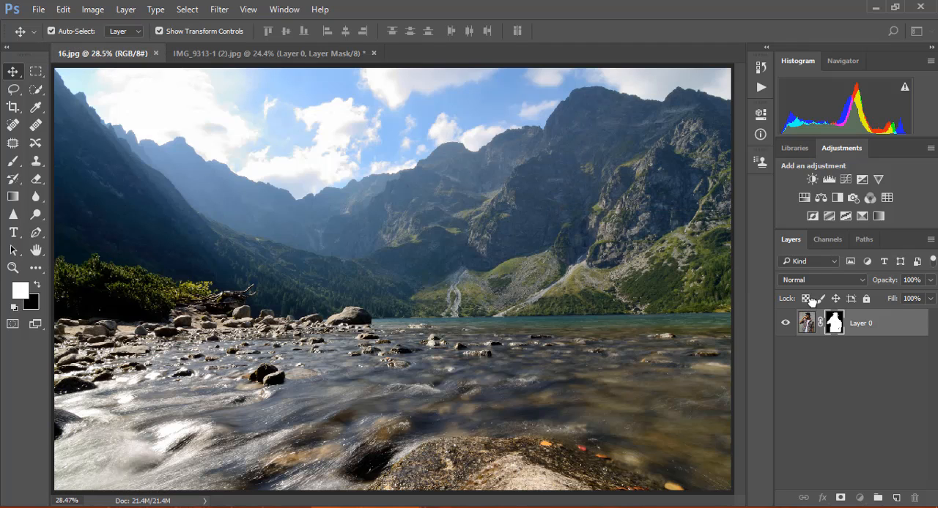
left_click_drag(859, 320, 871, 349)
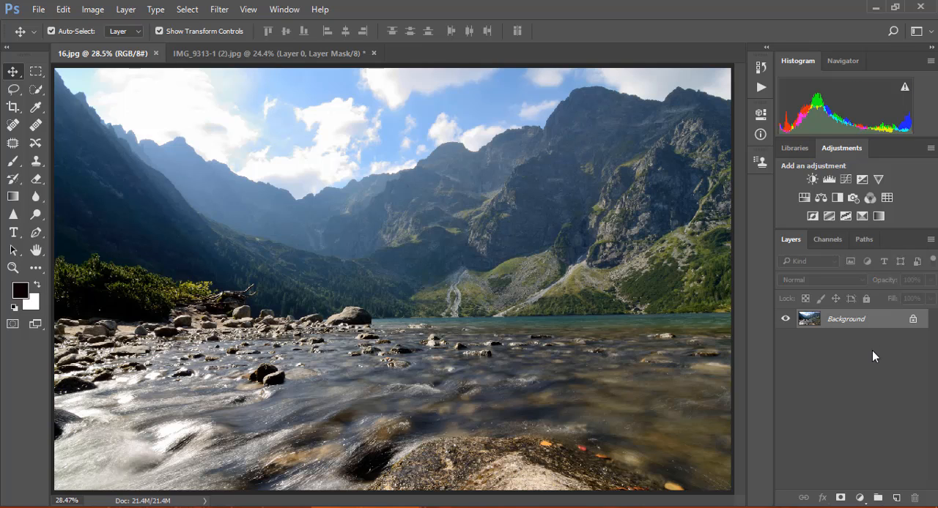
Unlock the background layer of 16.jpg and place the masked portrait layer slightly off-centre over the landscape.
left_click(914, 320)
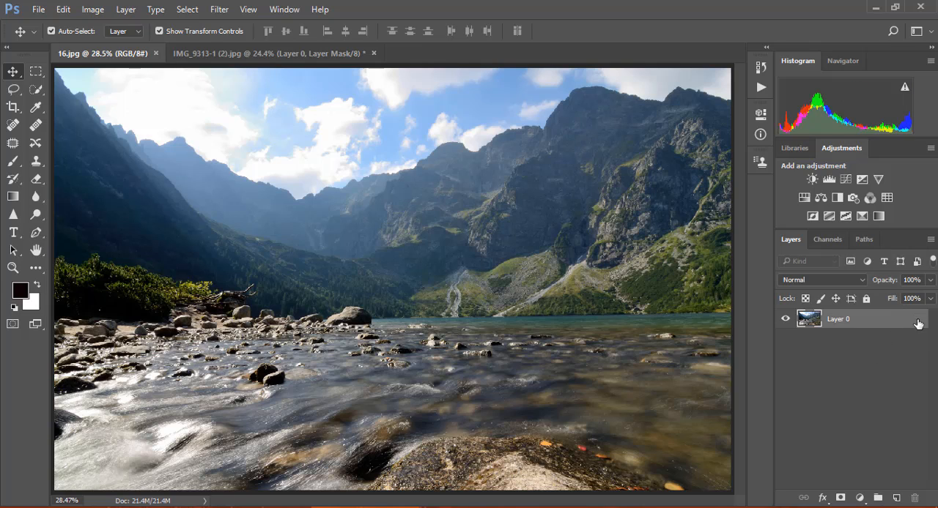
left_click(353, 49)
key("x")
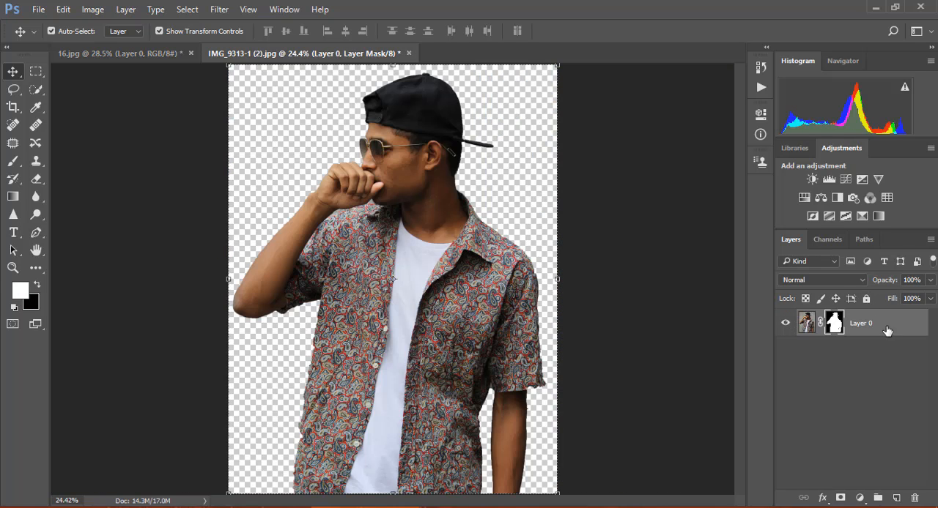
left_click_drag(870, 324, 619, 293)
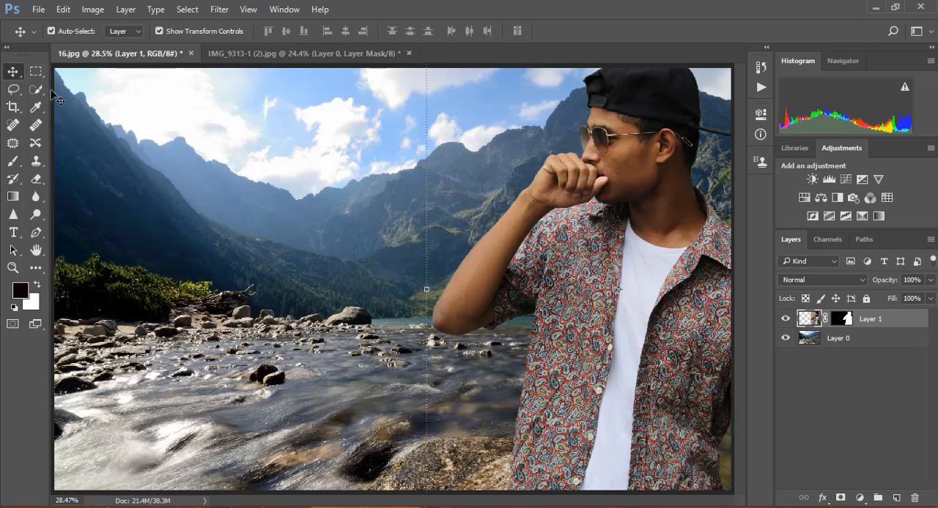
left_click_drag(614, 262, 458, 301)
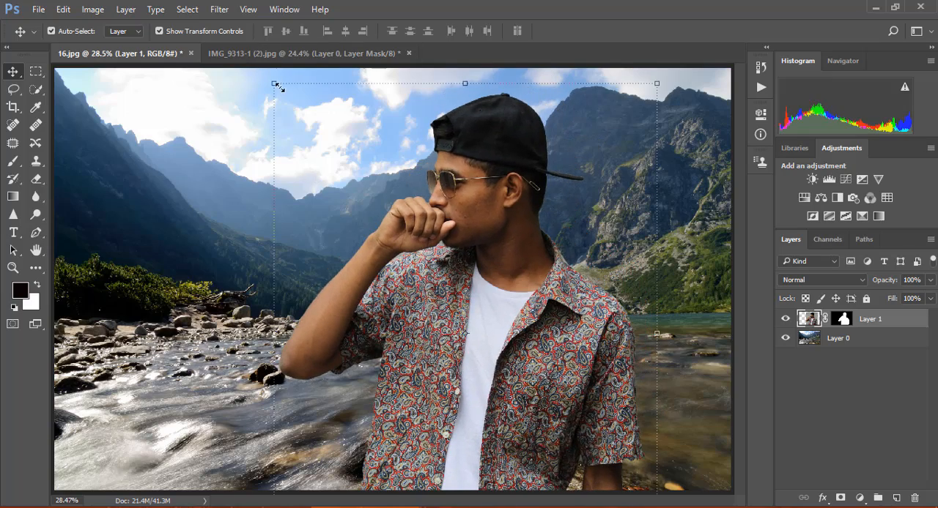
Scale the masked portrait layer to 65.66% width and 71.04% height and reposition it over the right half of the landscape.
left_click_drag(282, 91, 329, 136)
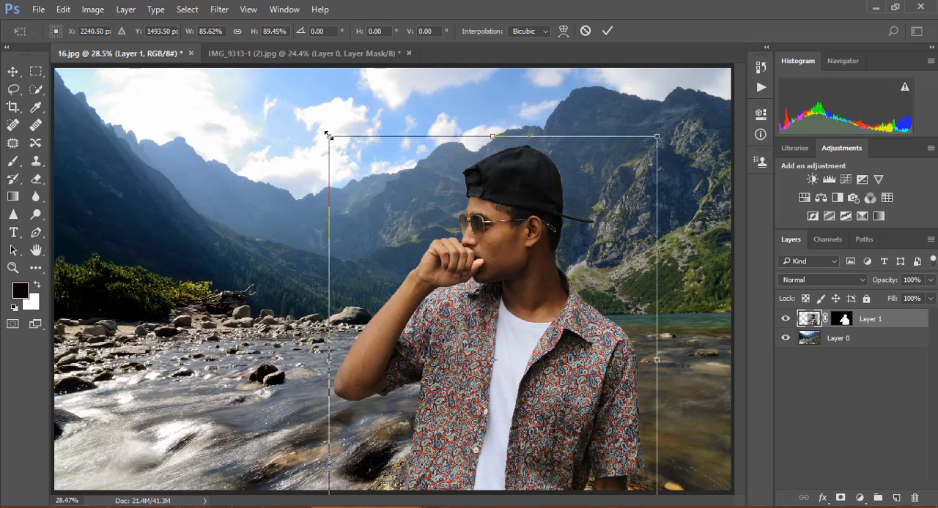
left_click_drag(449, 306, 430, 245)
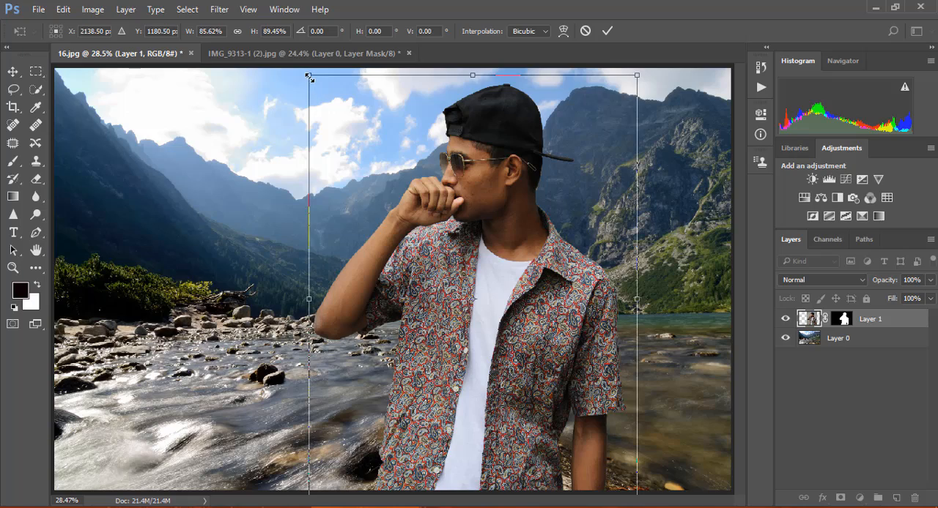
left_click_drag(309, 76, 384, 169)
left_click_drag(524, 368, 550, 337)
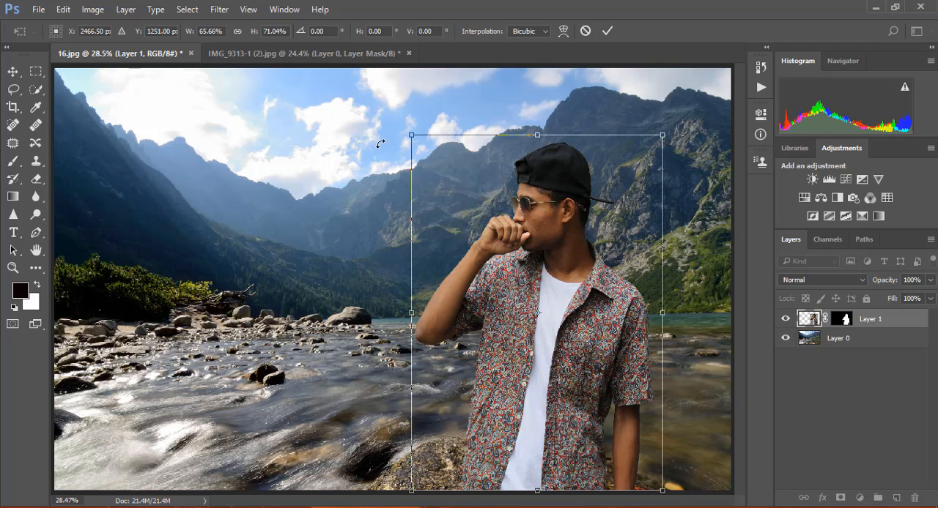
Rotate the portrait layer by 1.58°, shift it slightly downward and apply the transform.
mouse_move(396, 125)
left_mouse_down()
mouse_move(402, 119)
mouse_move(381, 126)
mouse_move(404, 122)
left_mouse_up()
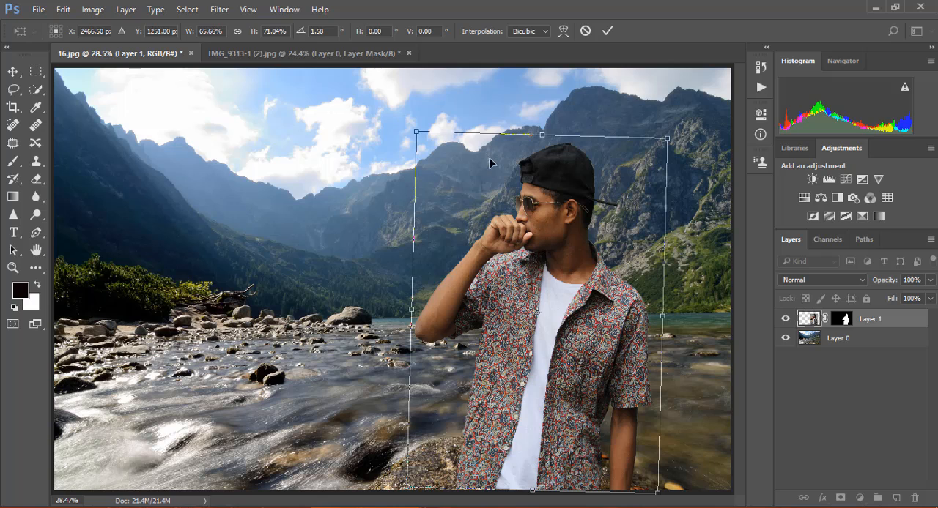
left_click_drag(493, 169, 495, 177)
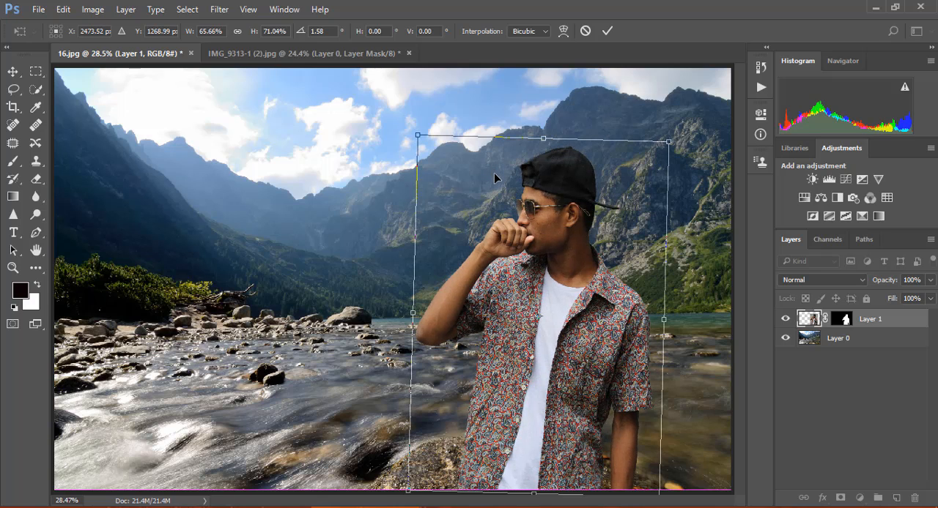
left_click(607, 31)
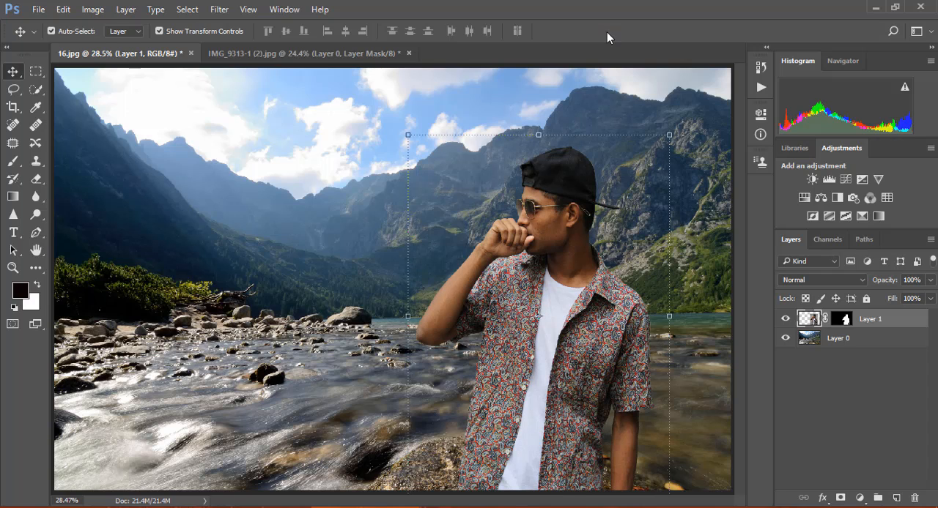
In Camera Raw for Layer 2, set Temperature +6, Contrast -5, Highlights +19, Shadows +12 and Blacks -14.
left_click(870, 459)
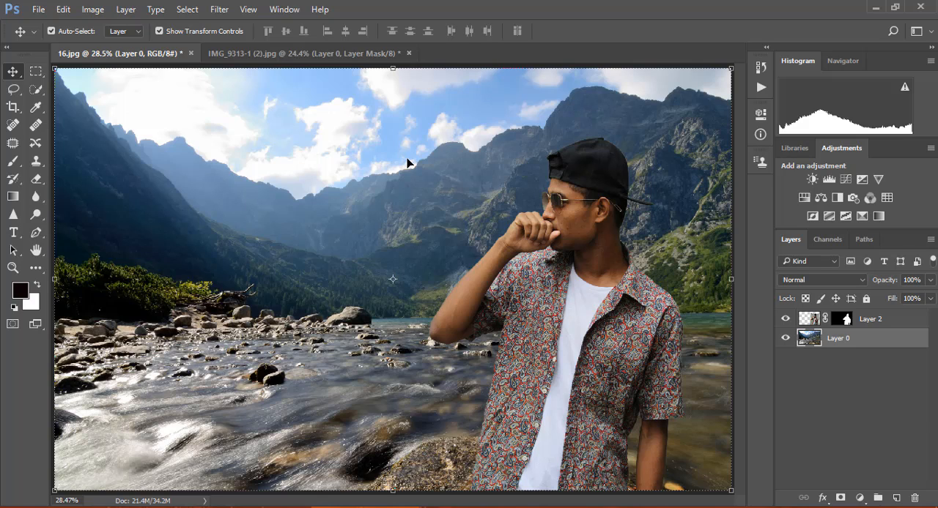
left_click(841, 319)
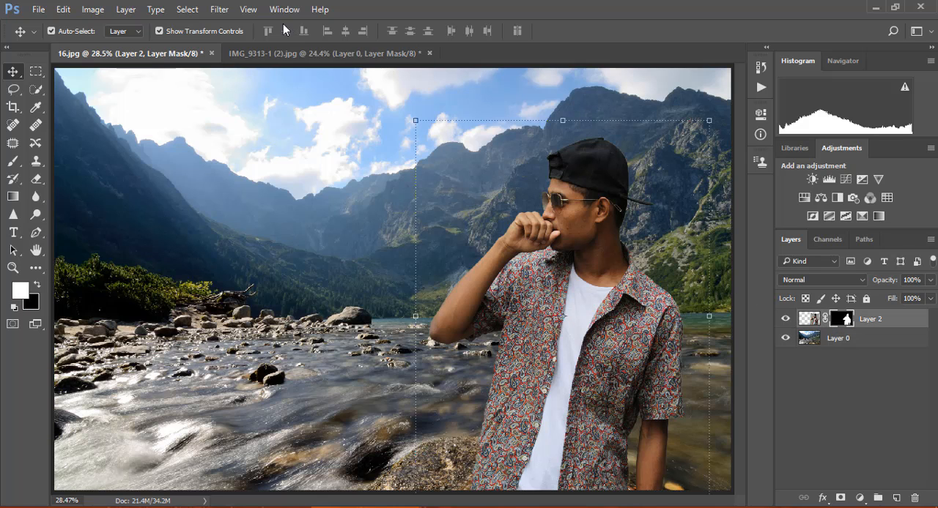
left_click(228, 15)
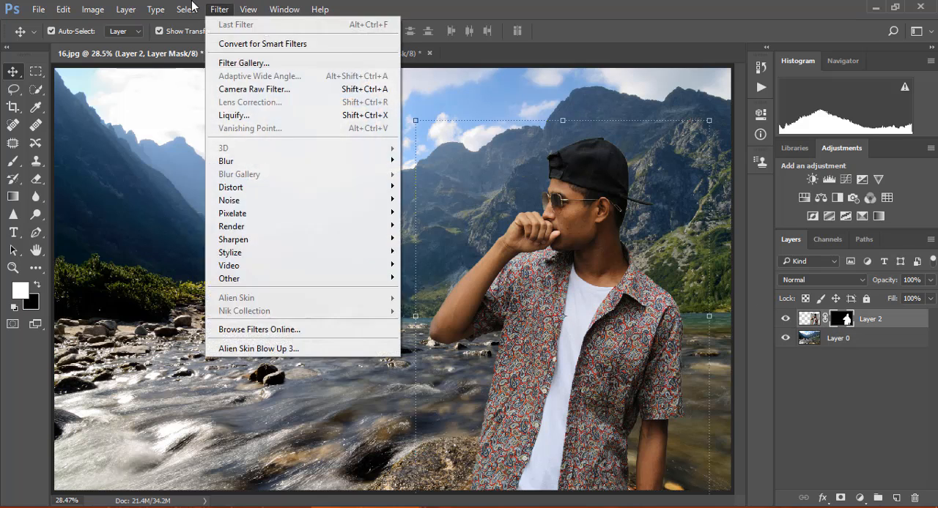
left_click(249, 89)
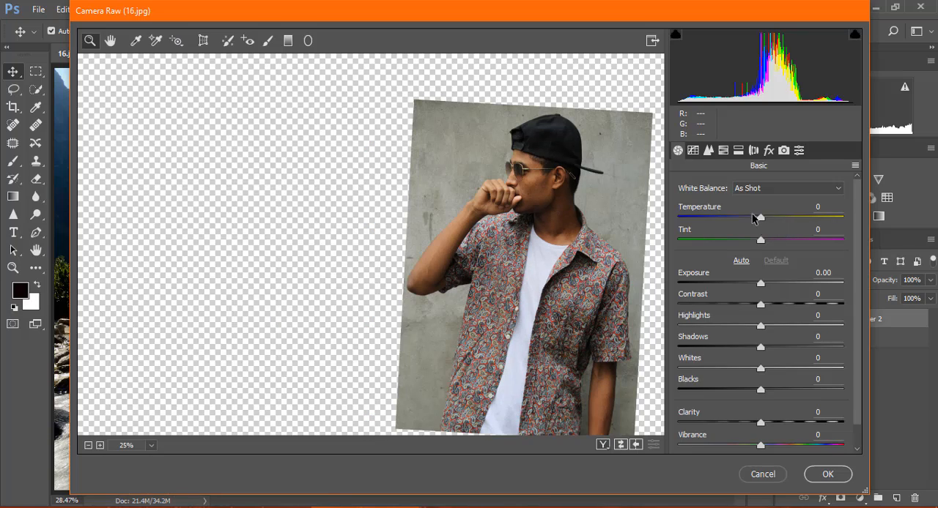
left_click_drag(760, 221, 766, 219)
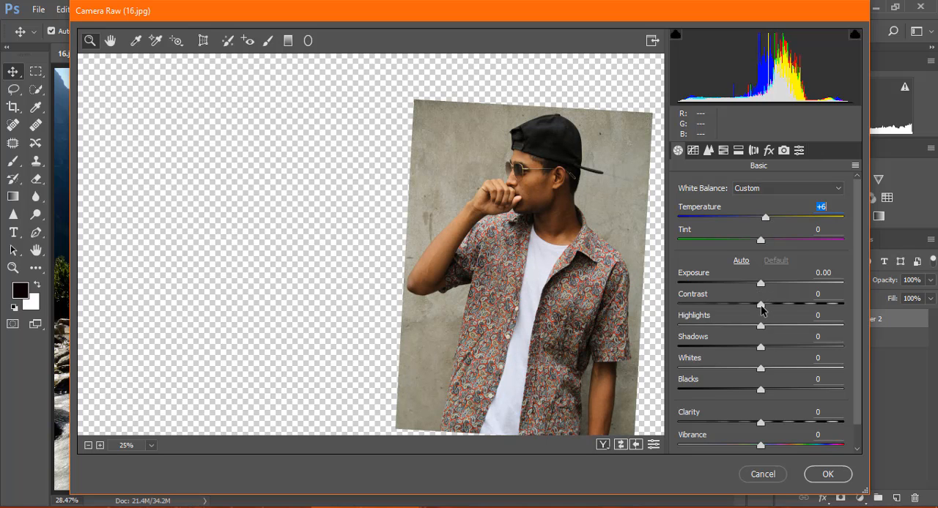
left_click_drag(760, 304, 757, 307)
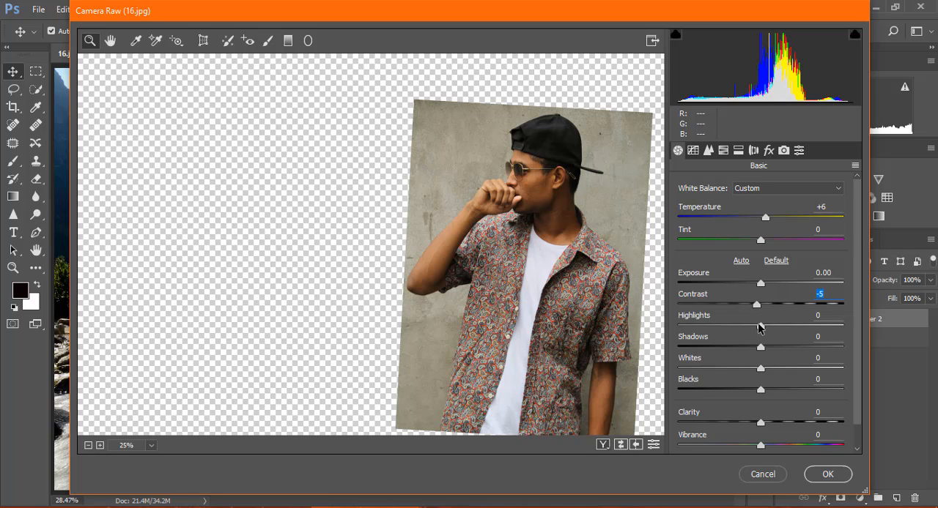
left_click_drag(761, 327, 768, 349)
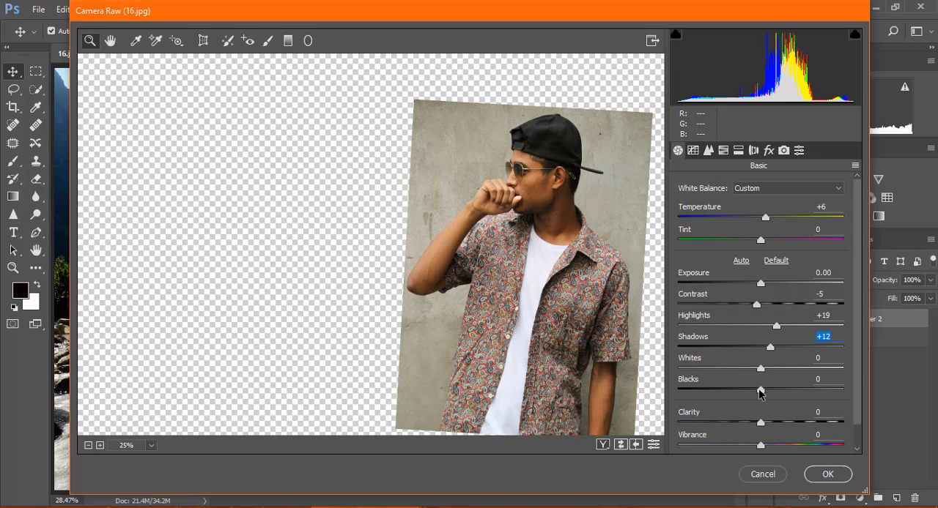
left_click_drag(758, 394, 747, 394)
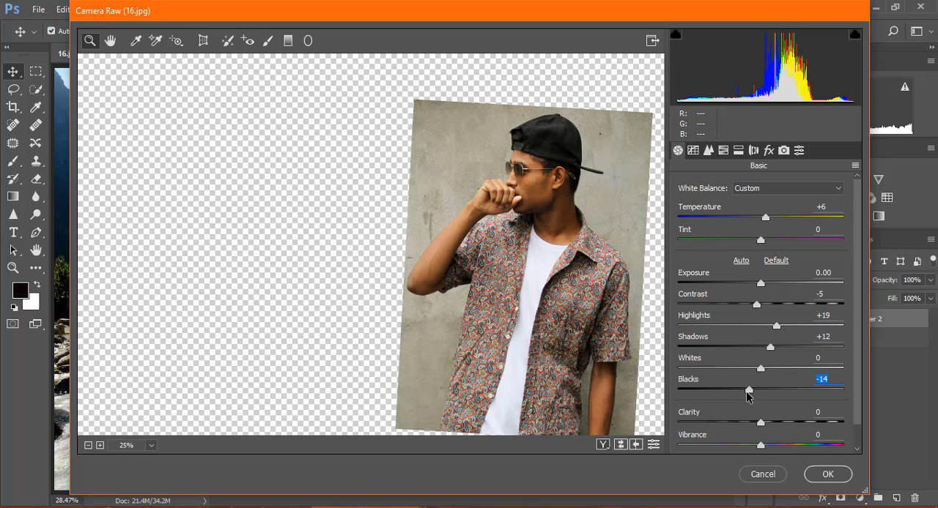
Set the portrait's noise reduction to Luminance 19 and Color 24 and apply the Camera Raw filter.
left_click(707, 150)
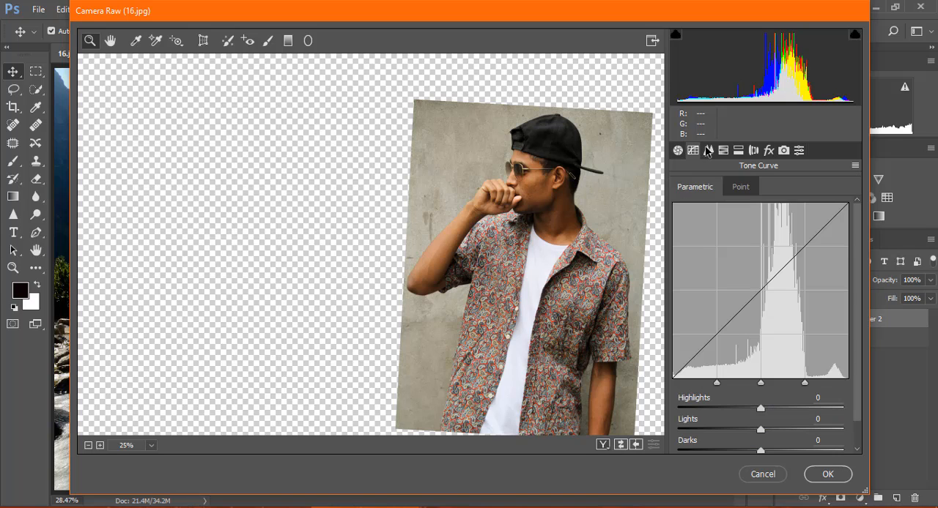
left_click(707, 151)
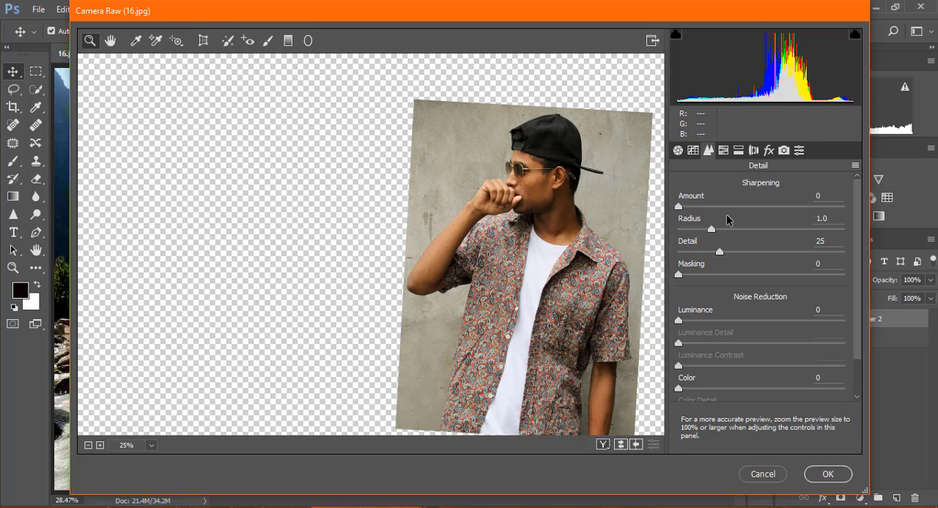
left_click(710, 321)
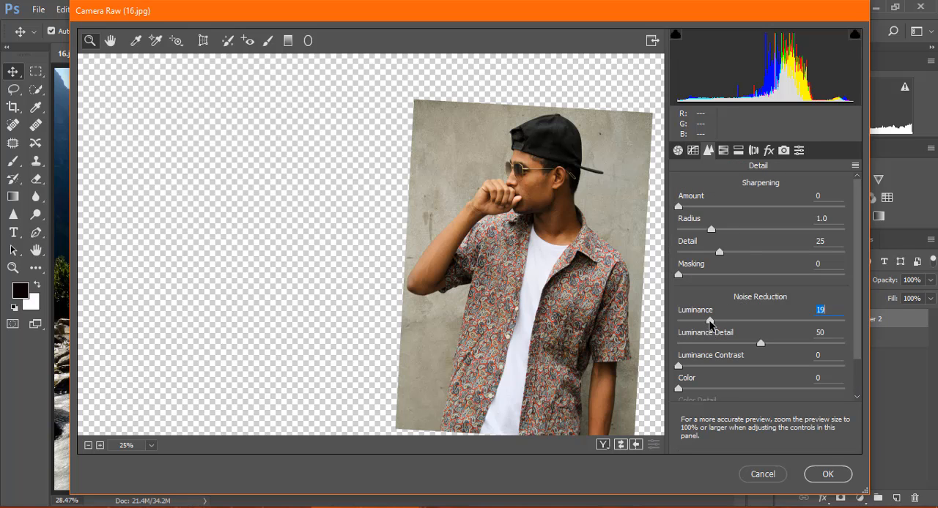
left_click(717, 390)
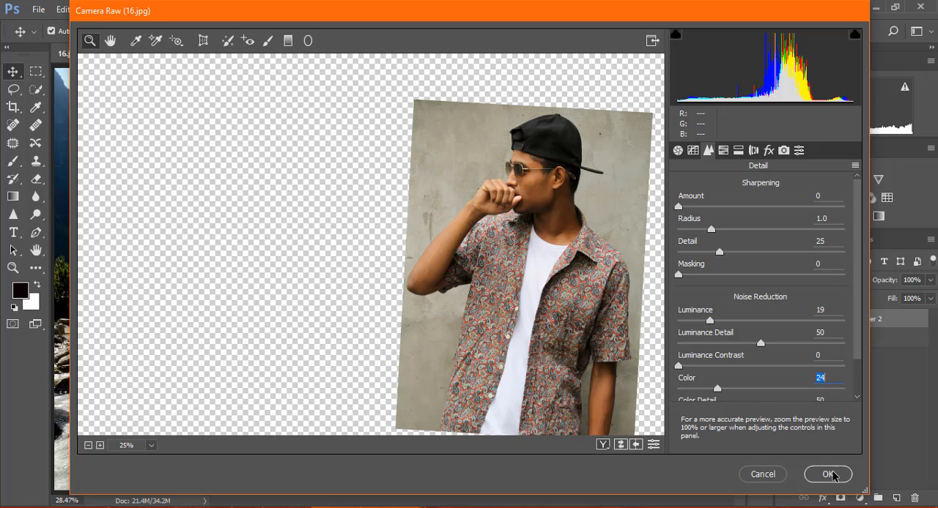
left_click(826, 475)
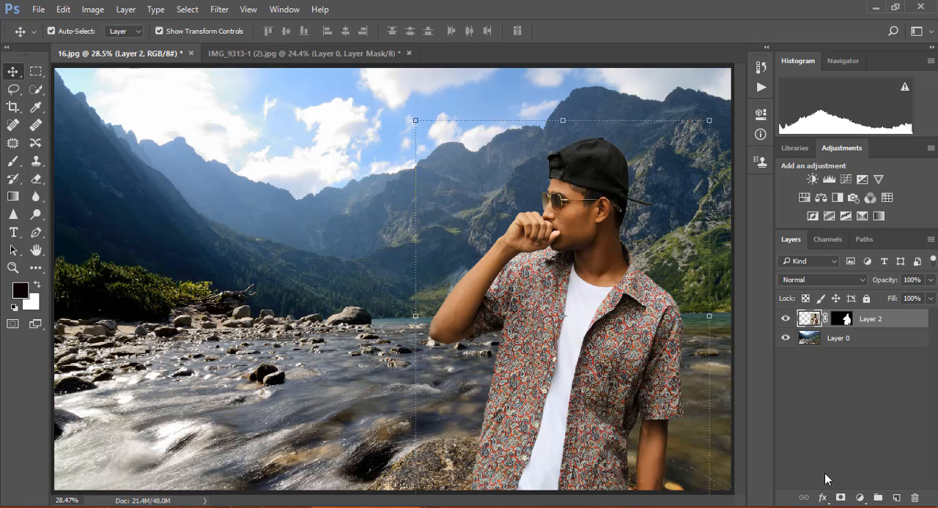
In Camera Raw for the landscape layer, set Temperature +11, Exposure +0.15, Contrast -10, Highlights +15, Shadows +13 and Blacks -9.
left_click(833, 338)
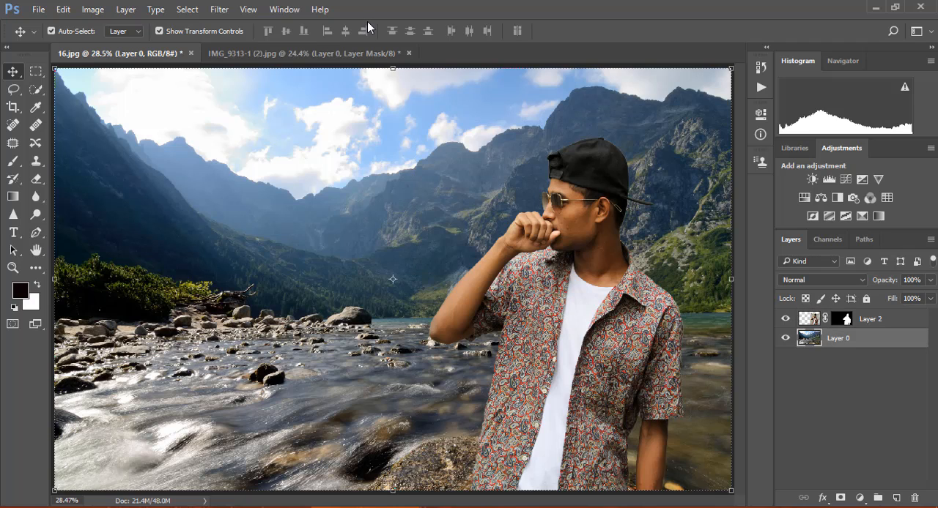
left_click(217, 11)
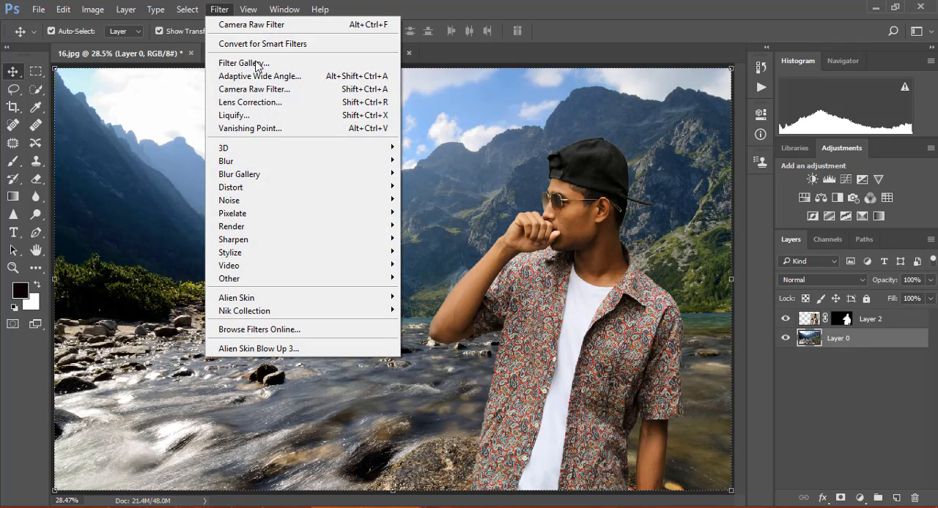
left_click(263, 91)
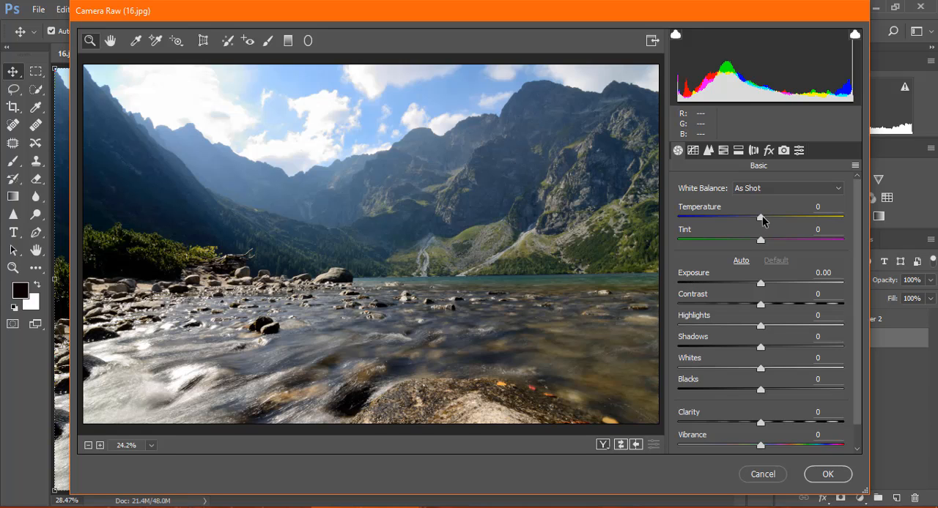
left_click_drag(760, 217, 771, 218)
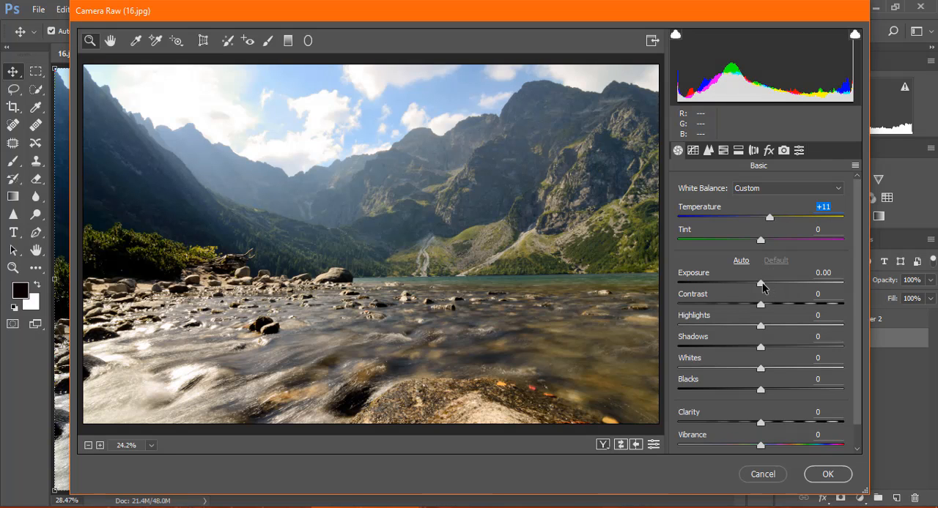
left_click_drag(762, 285, 770, 349)
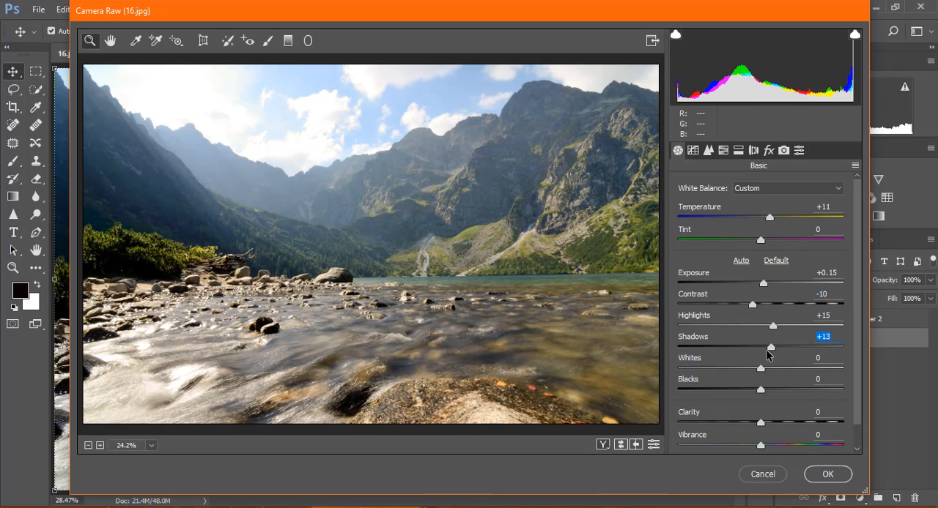
left_click_drag(760, 392, 752, 391)
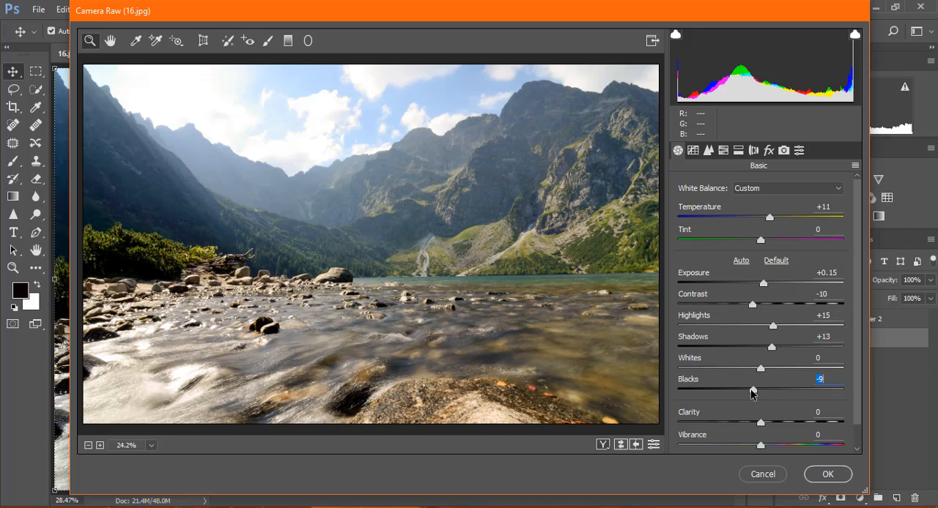
Set the landscape's noise reduction to Luminance 29 and Color 28 and apply the Camera Raw filter.
left_click(708, 150)
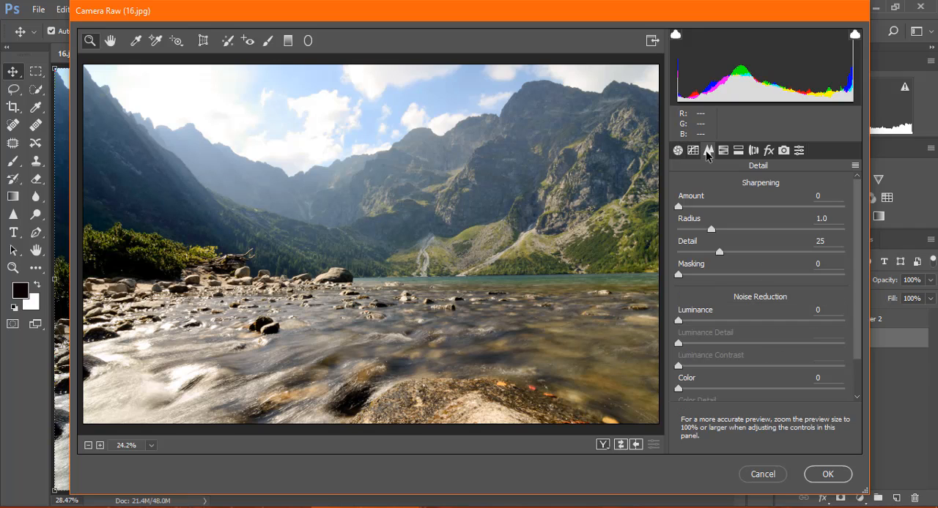
left_click(723, 321)
key("Up")
key("Up")
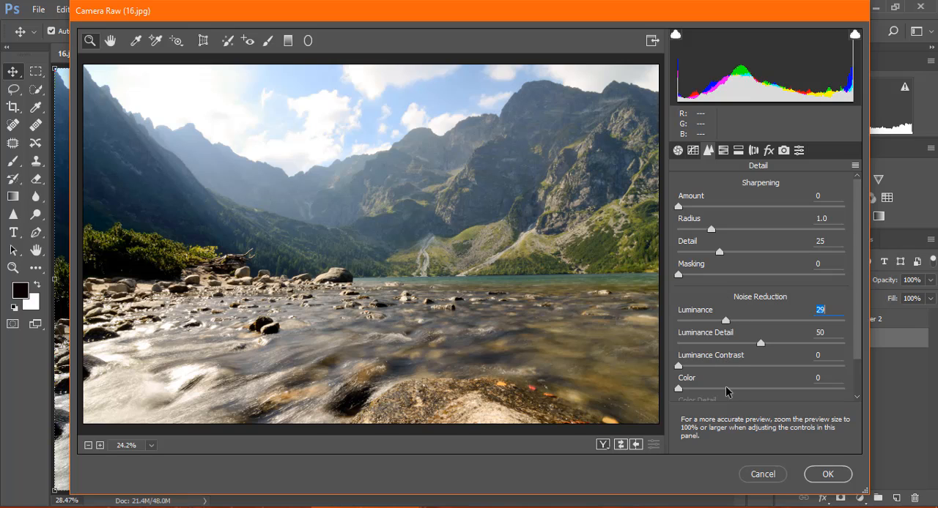
left_click(725, 388)
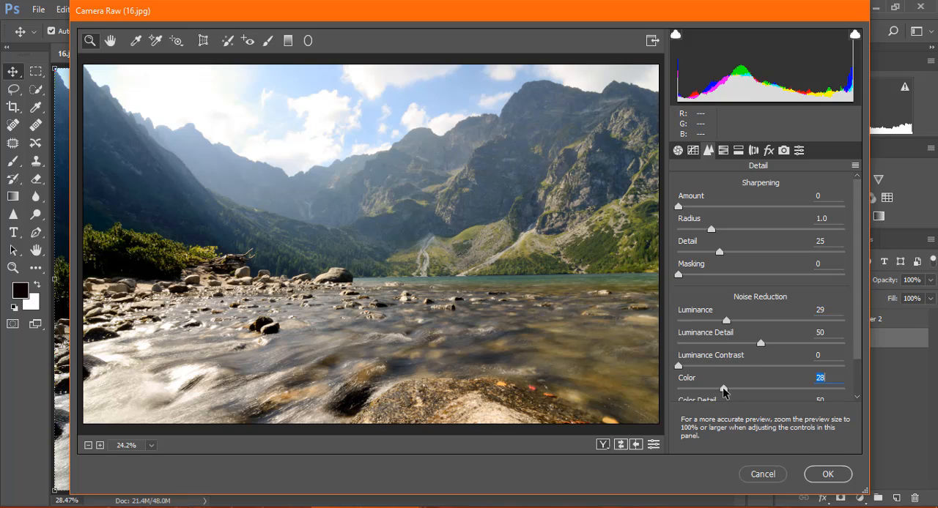
left_click(826, 474)
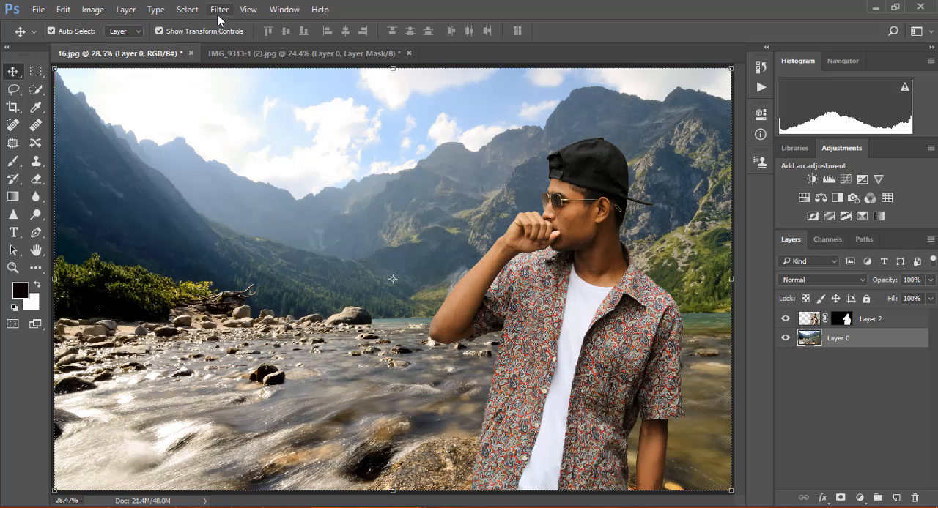
Apply a subtle Field Blur to the landscape layer, using less than the default blur amount.
left_click(219, 14)
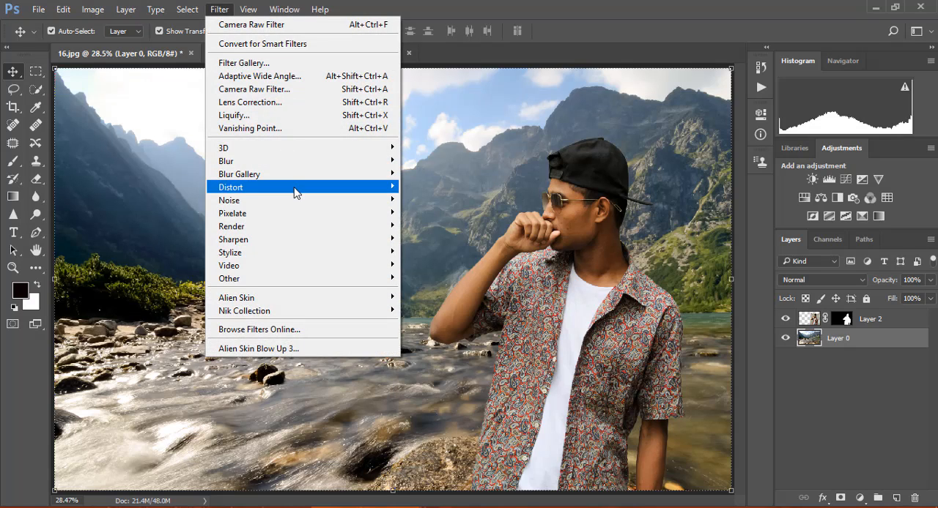
mouse_move(296, 198)
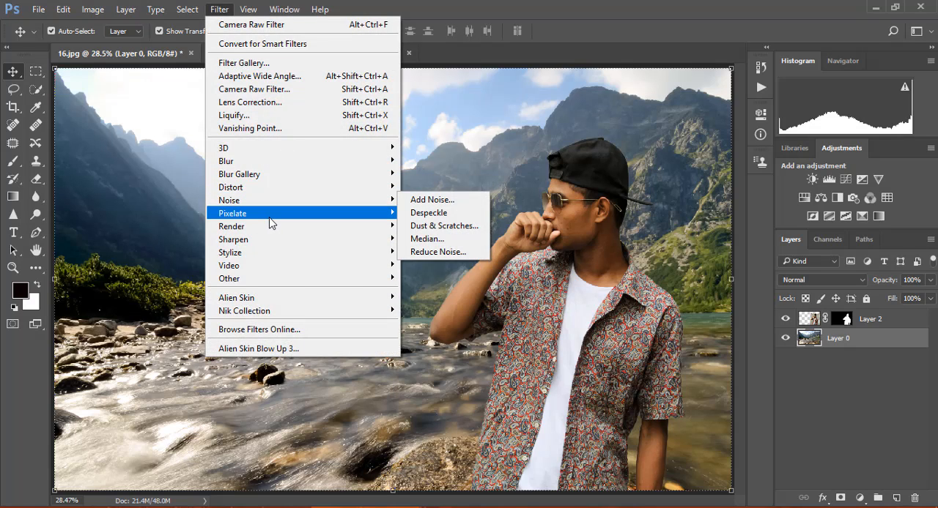
mouse_move(245, 175)
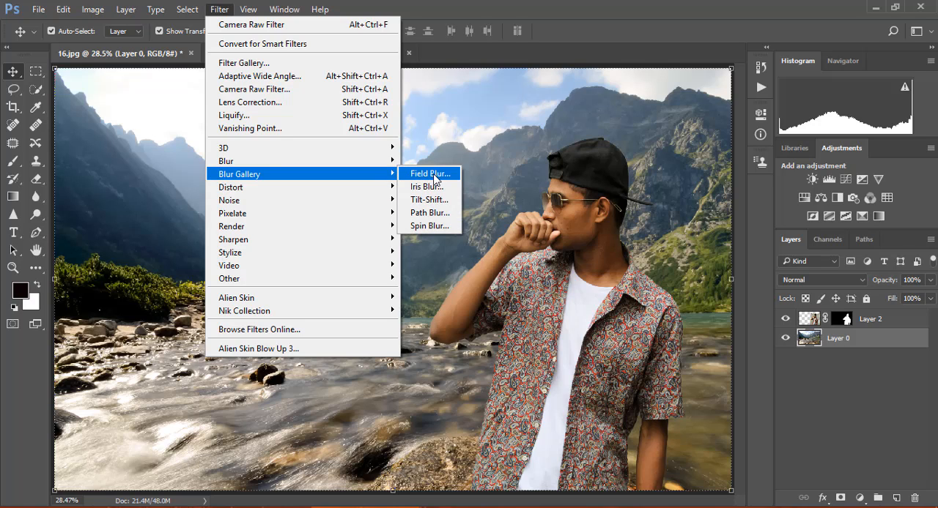
left_click(433, 174)
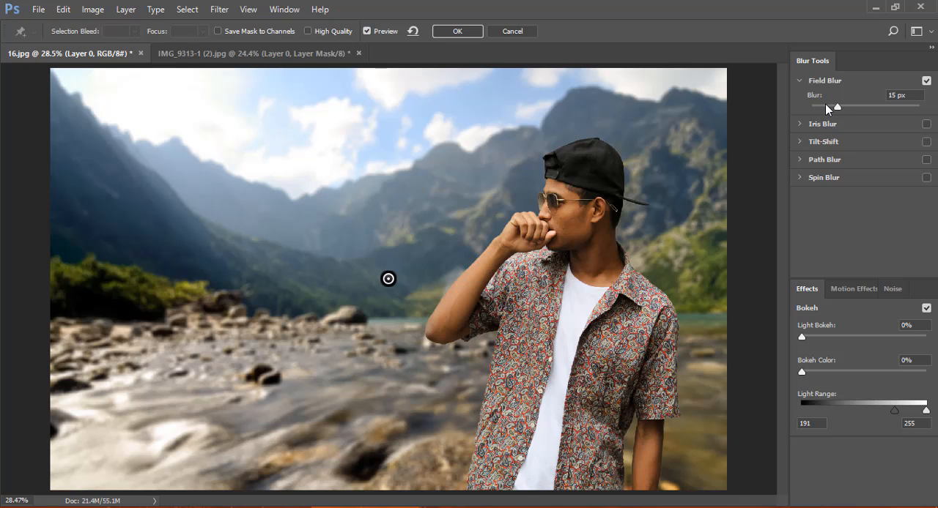
left_click(825, 105)
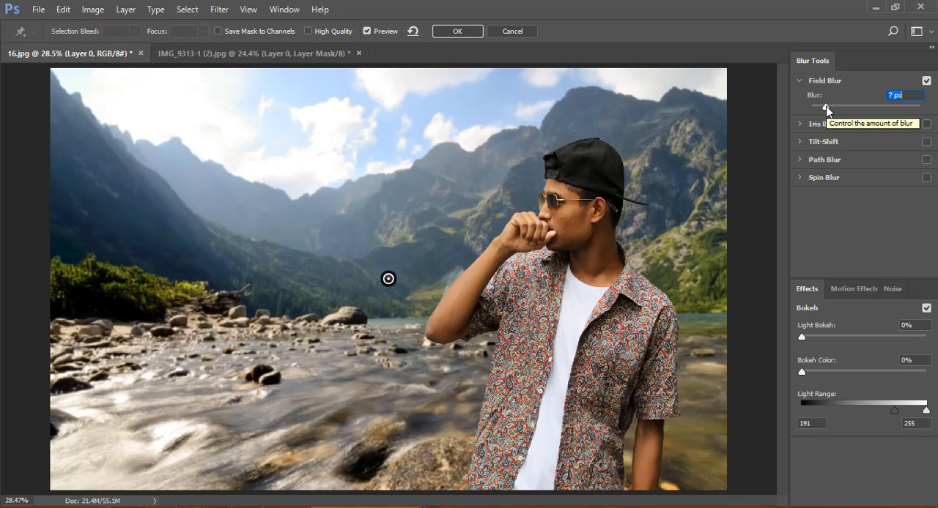
left_click_drag(825, 106, 828, 106)
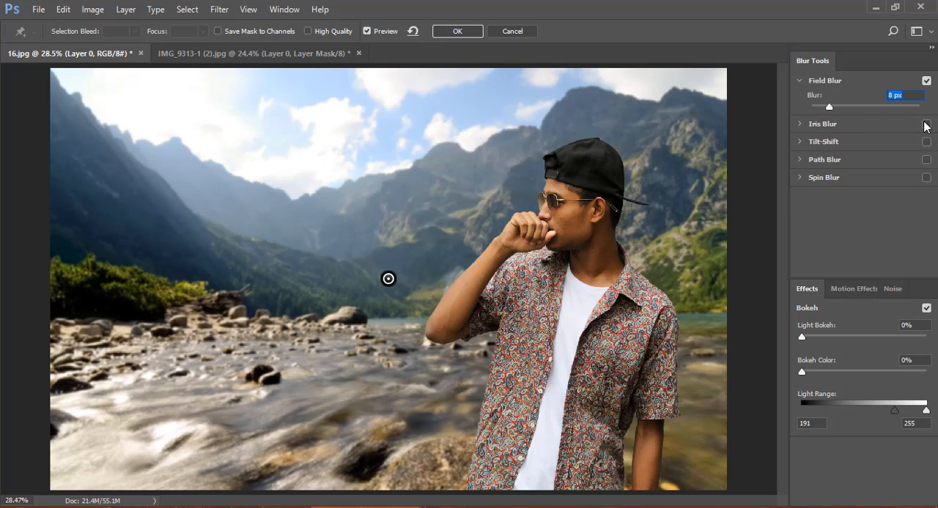
left_click_drag(827, 107, 822, 110)
left_click(457, 31)
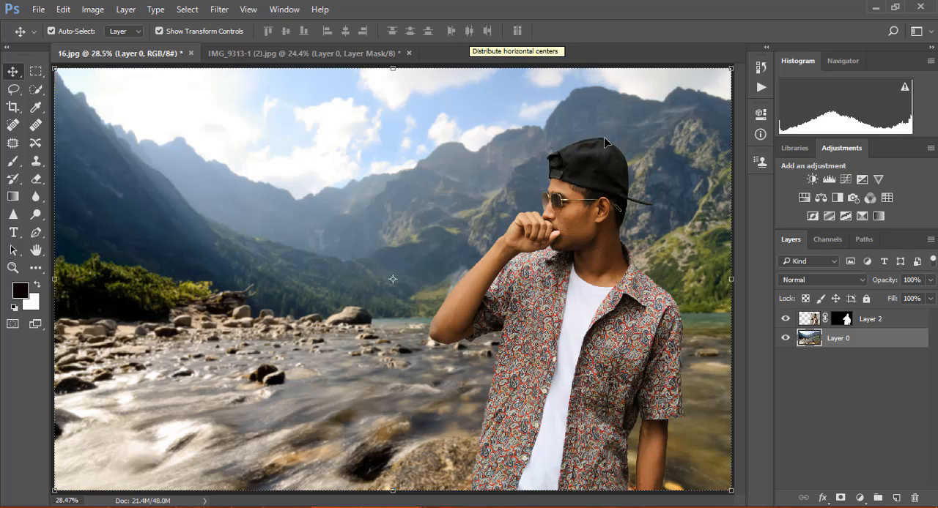
Open the lens flare image l8Sqm.png from the Photoshop Matarial folder on drive D.
left_click(38, 9)
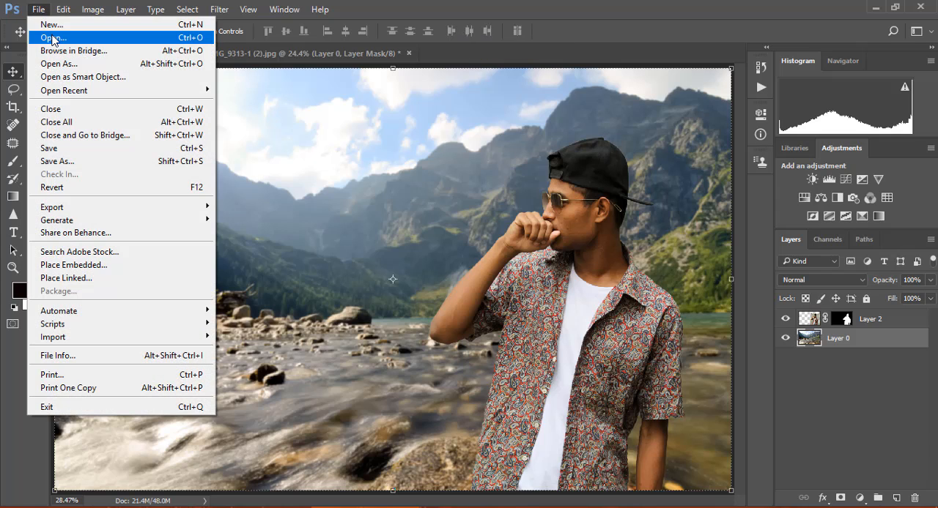
left_click(53, 39)
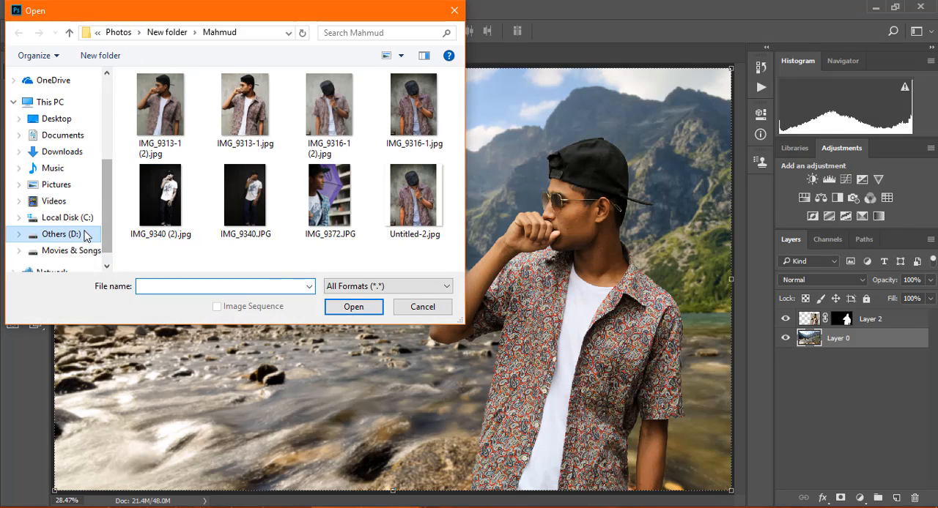
left_click(61, 234)
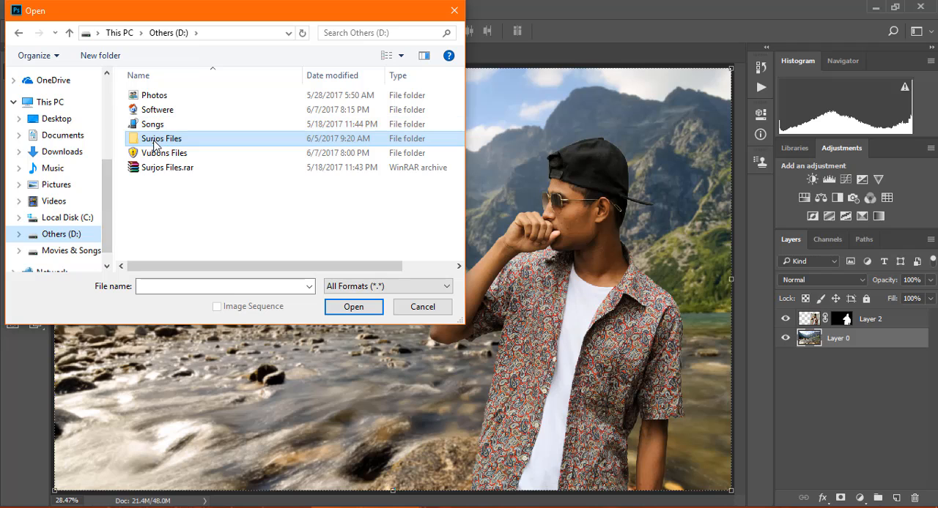
double_click(155, 139)
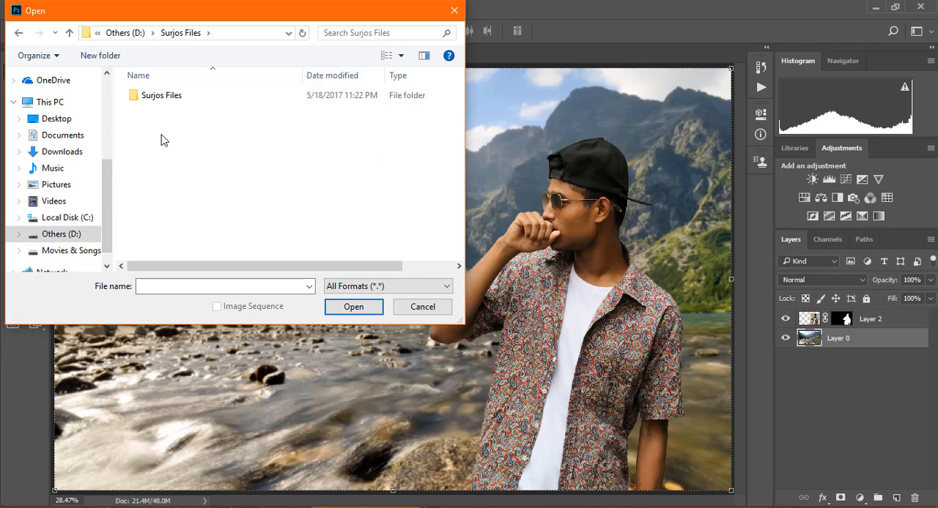
double_click(176, 98)
left_click(190, 126)
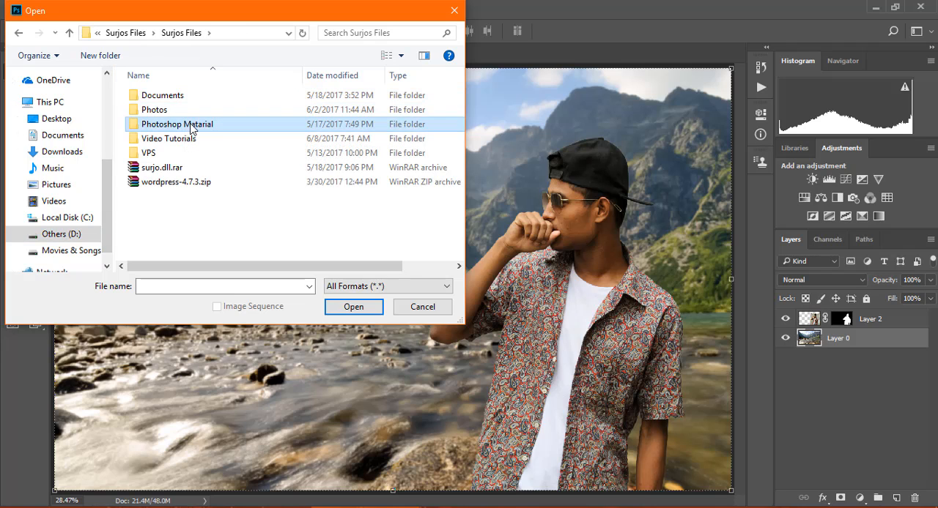
double_click(191, 127)
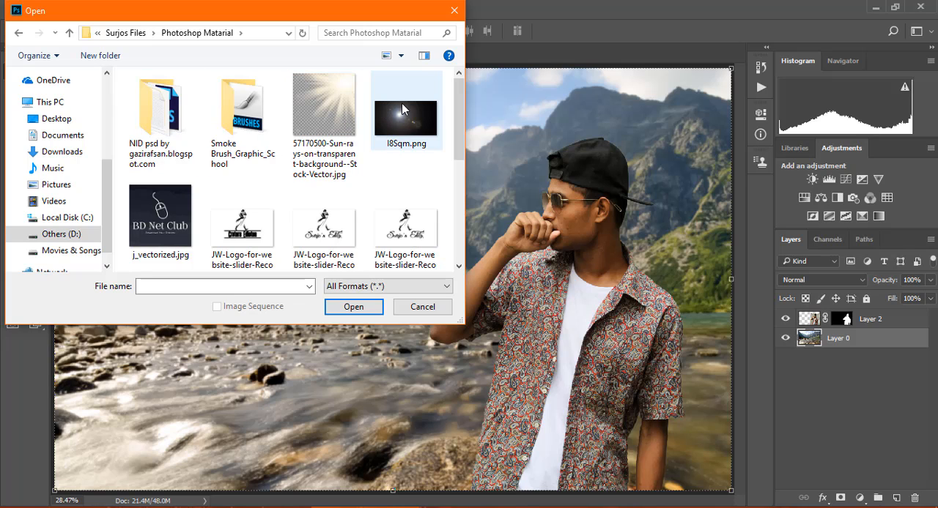
double_click(423, 112)
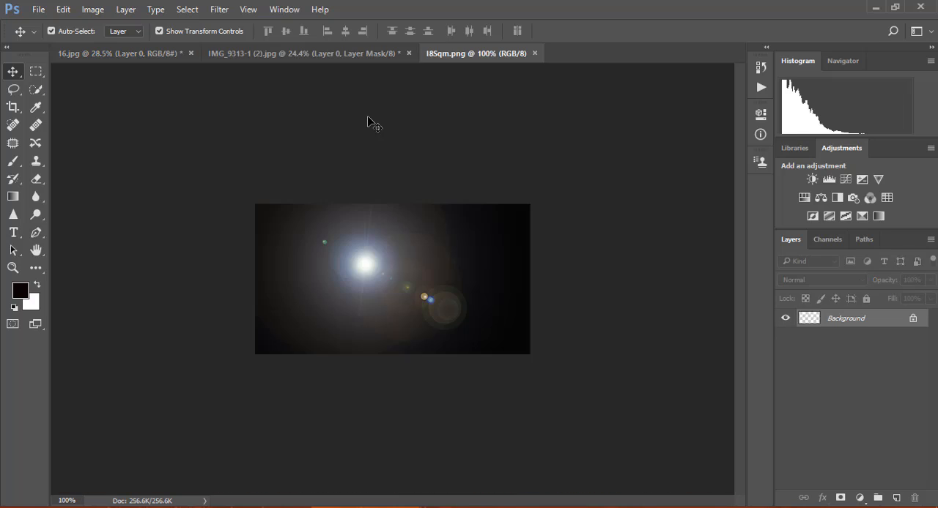
Bring the lens flare image into 16.jpg and scale it to about 456.5% width and 542.5% height over the sky and mountains.
left_click_drag(342, 246, 172, 162)
left_click_drag(199, 194, 503, 381)
left_click_drag(234, 201, 274, 131)
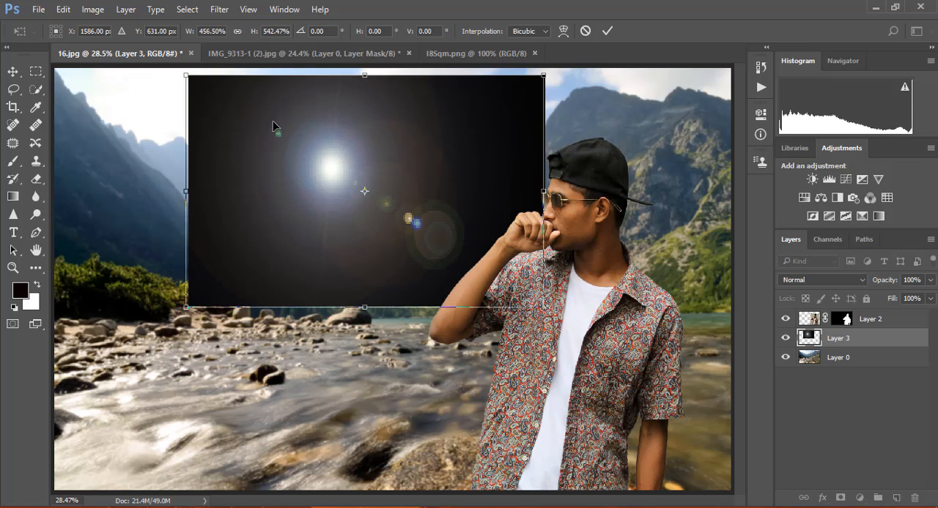
left_click(607, 32)
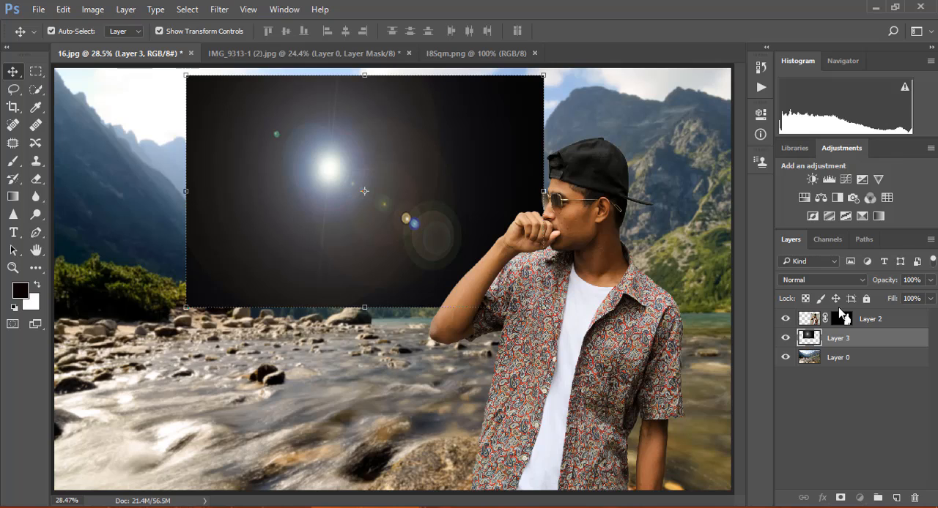
Place Layer 2 beneath the lens flare layer and set the flare layer's blend mode to Lighten.
left_click_drag(883, 320, 889, 356)
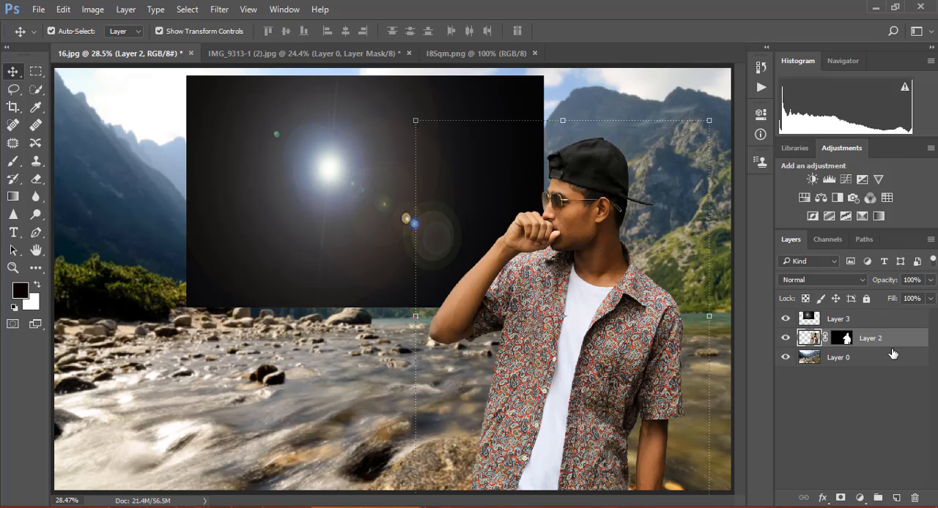
left_click(828, 320)
left_click(825, 281)
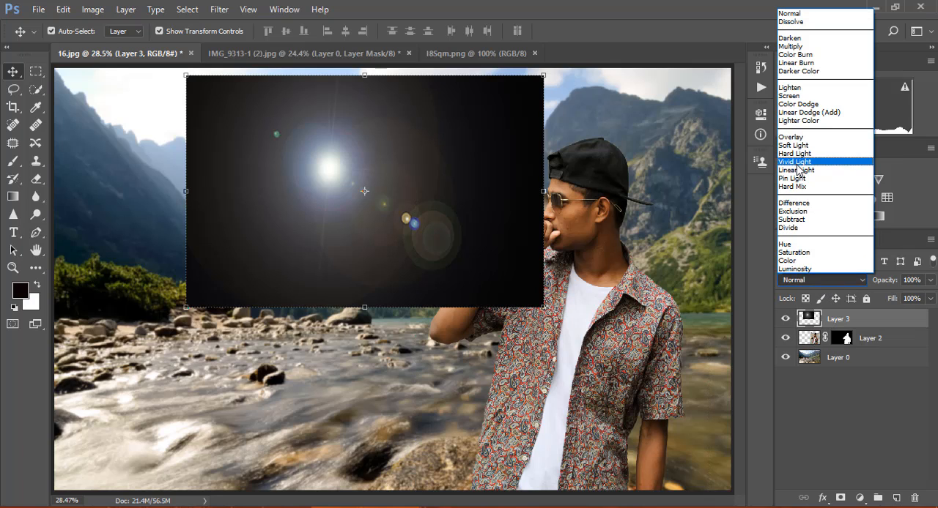
left_click(782, 87)
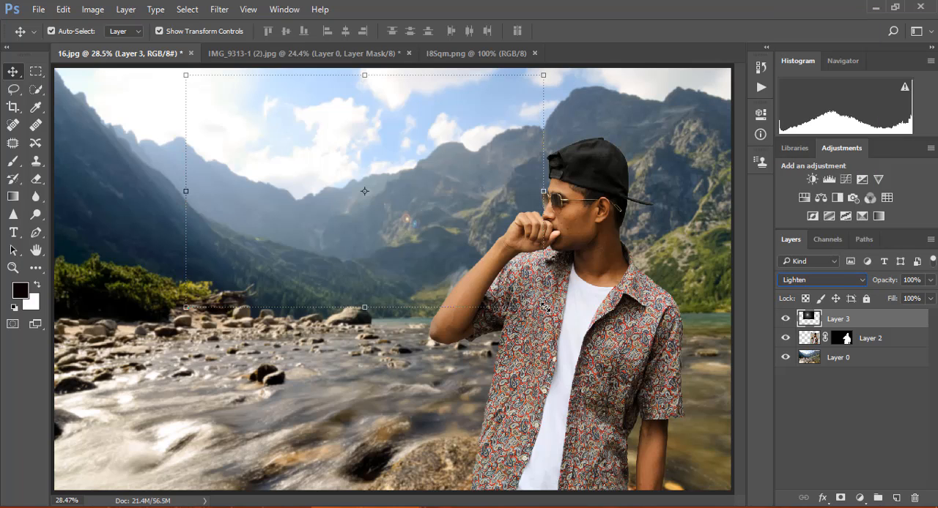
Transform the flare layer to about 118% width, 124.5% height and -0.43° rotation, centred at about X 2187, Y 270 px in the sky.
left_click_drag(545, 308, 594, 396)
left_click_drag(419, 104, 479, 50)
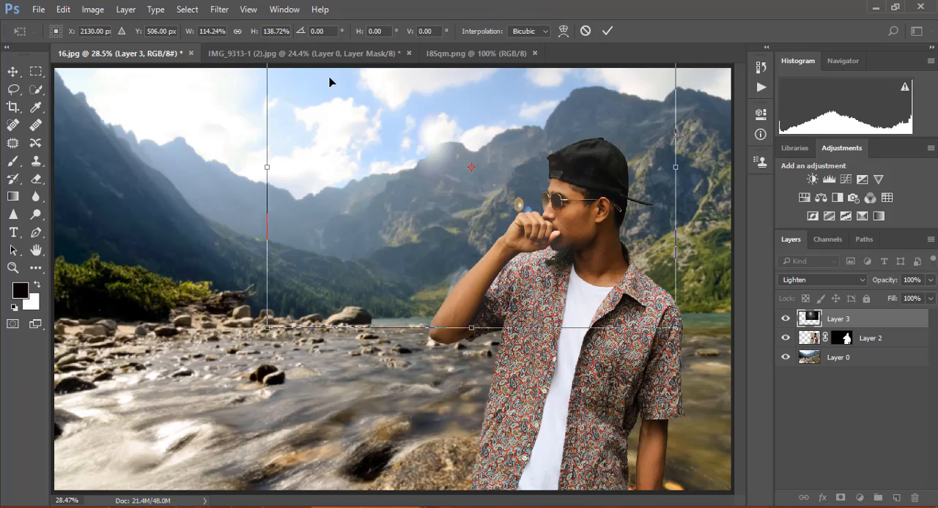
left_click_drag(266, 94, 233, 104)
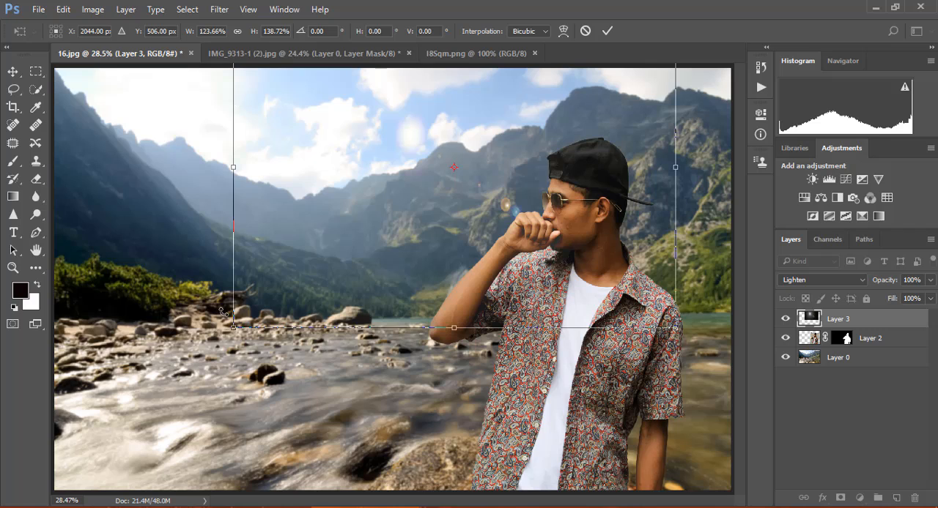
left_click_drag(222, 335, 207, 294)
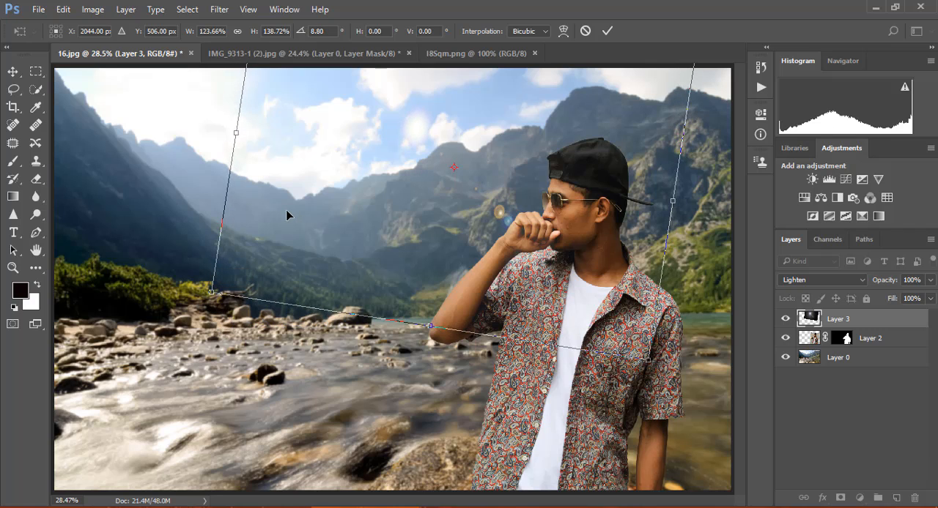
left_click_drag(286, 209, 340, 206)
left_click_drag(343, 200, 361, 189)
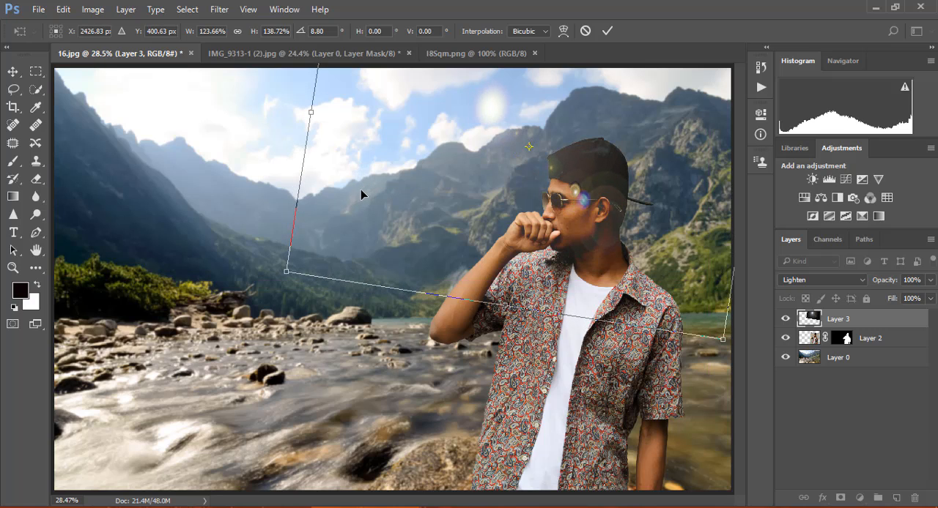
left_click_drag(257, 126, 258, 170)
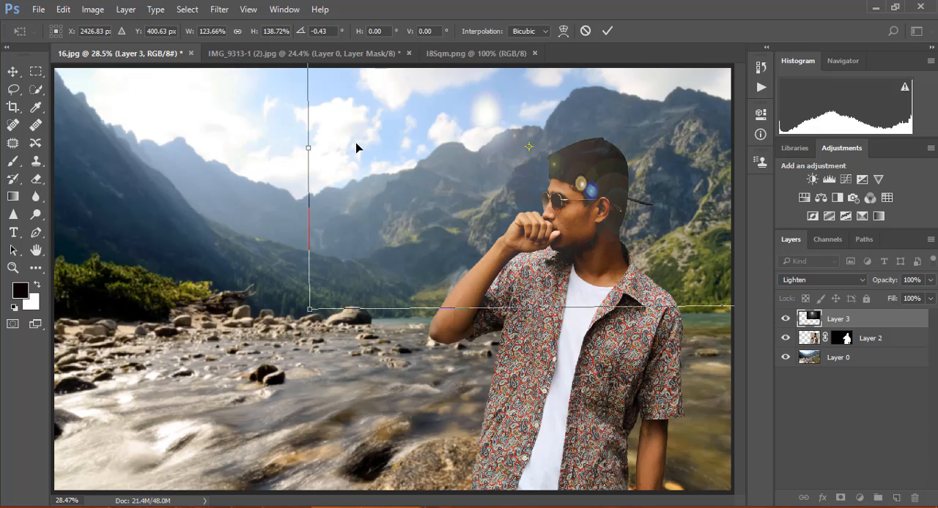
left_click_drag(369, 145, 335, 138)
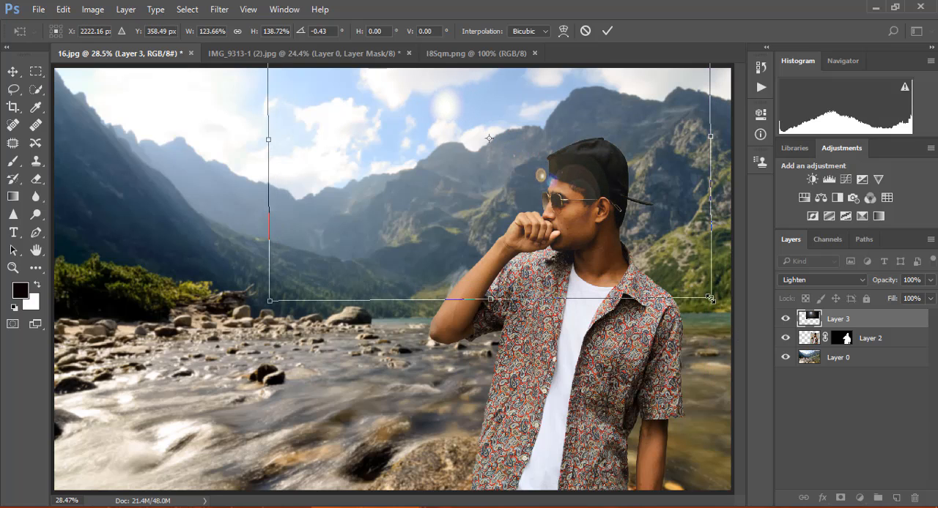
left_click_drag(710, 300, 692, 266)
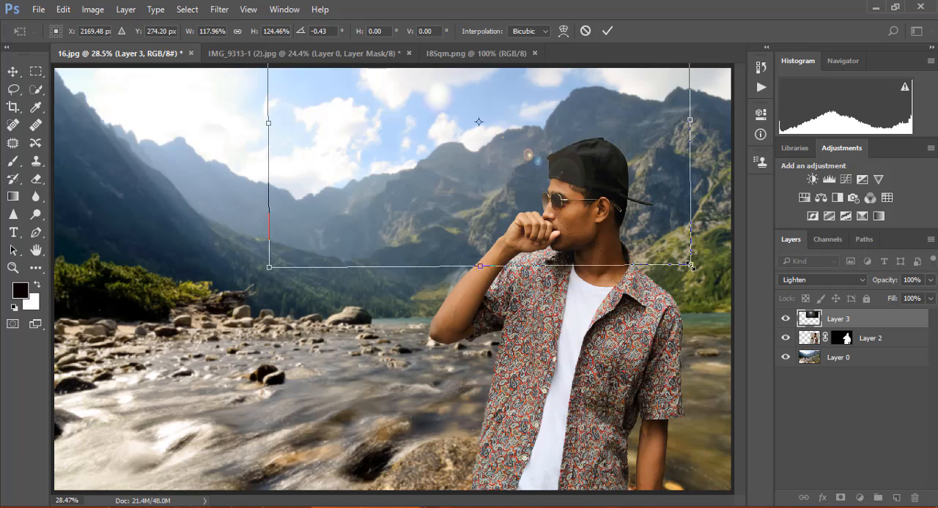
mouse_move(557, 130)
left_mouse_down()
mouse_move(561, 141)
mouse_move(558, 122)
left_mouse_up()
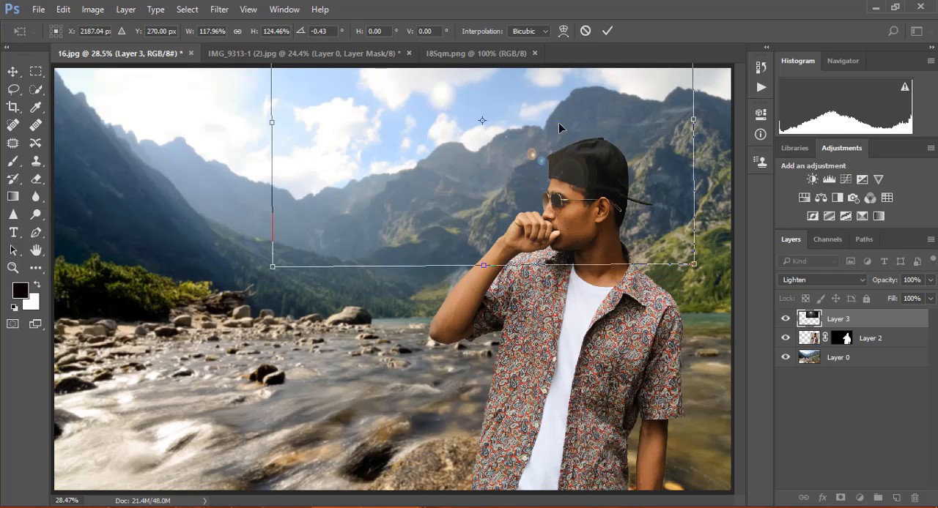
left_click(602, 32)
left_click(698, 354)
key("ctrl+t")
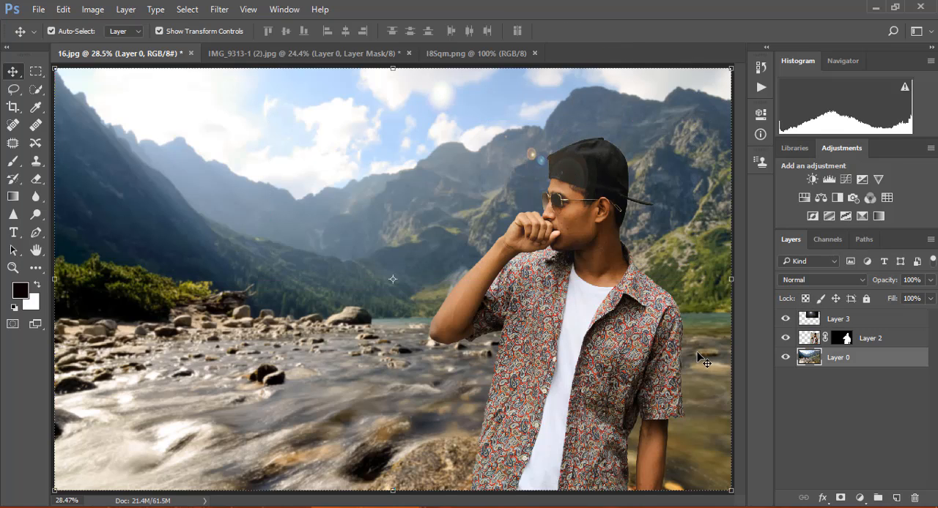